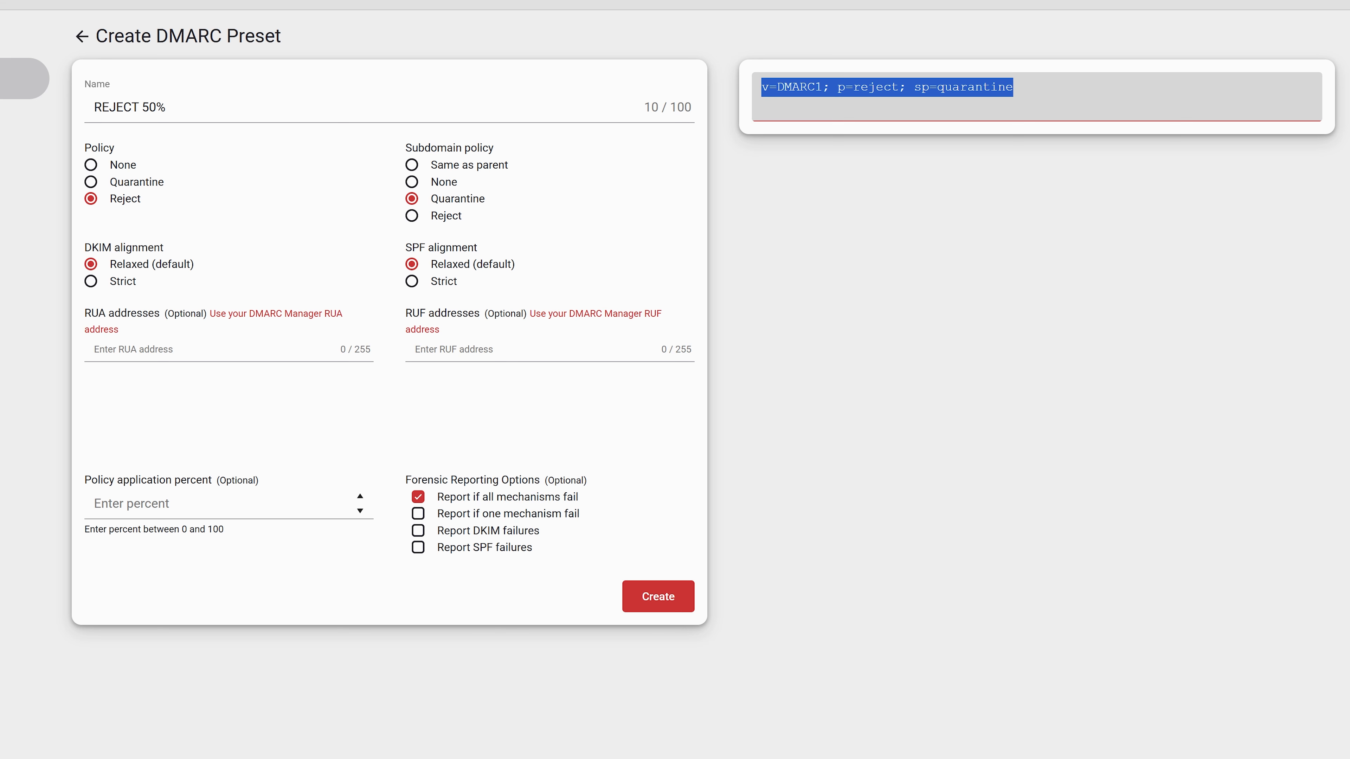
Step: Fill the preset's RUA and RUF addresses with the suggested DMARC Manager reporting addresses
left_click(245, 313)
left_click(562, 315)
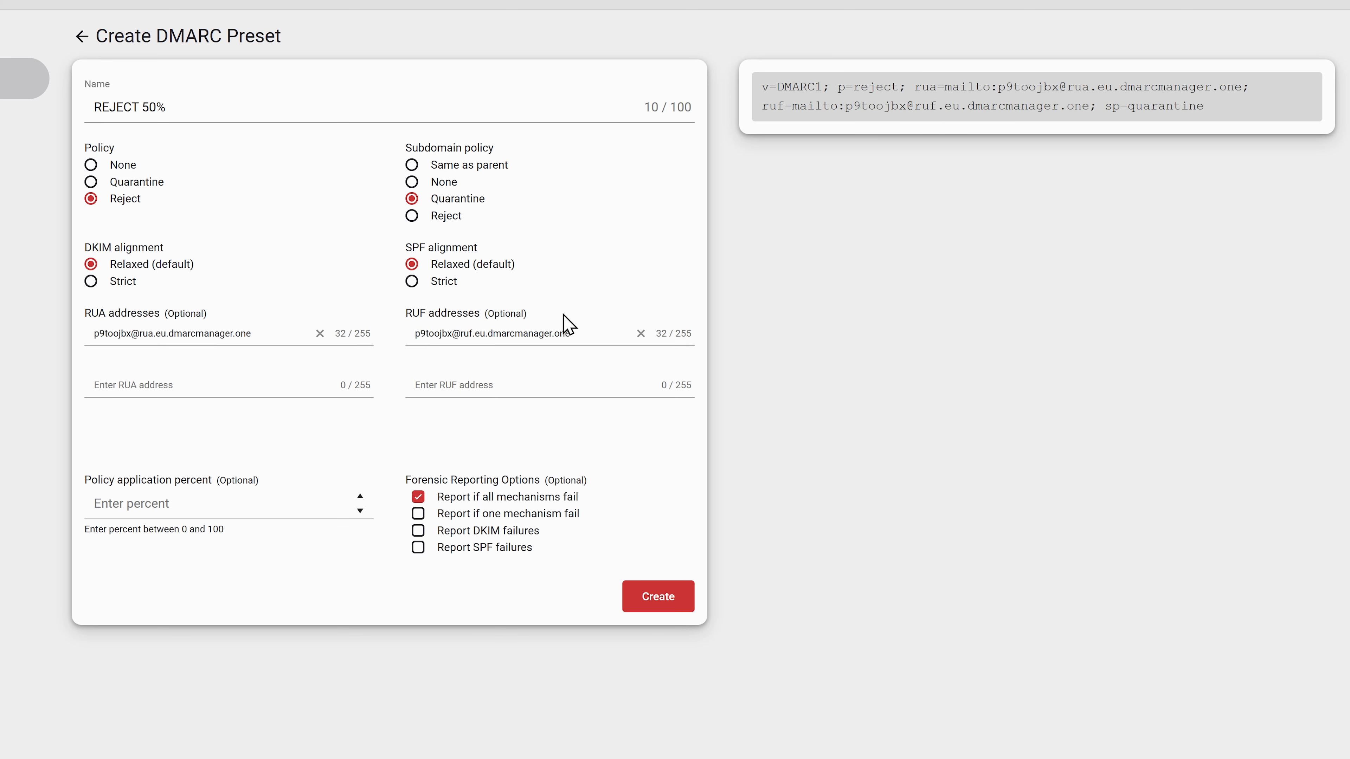
Step: Replace the preset's RUF address with a custom e-mail address, and clear the RUF address completely
left_click(581, 335)
left_click_drag(570, 334, 407, 340)
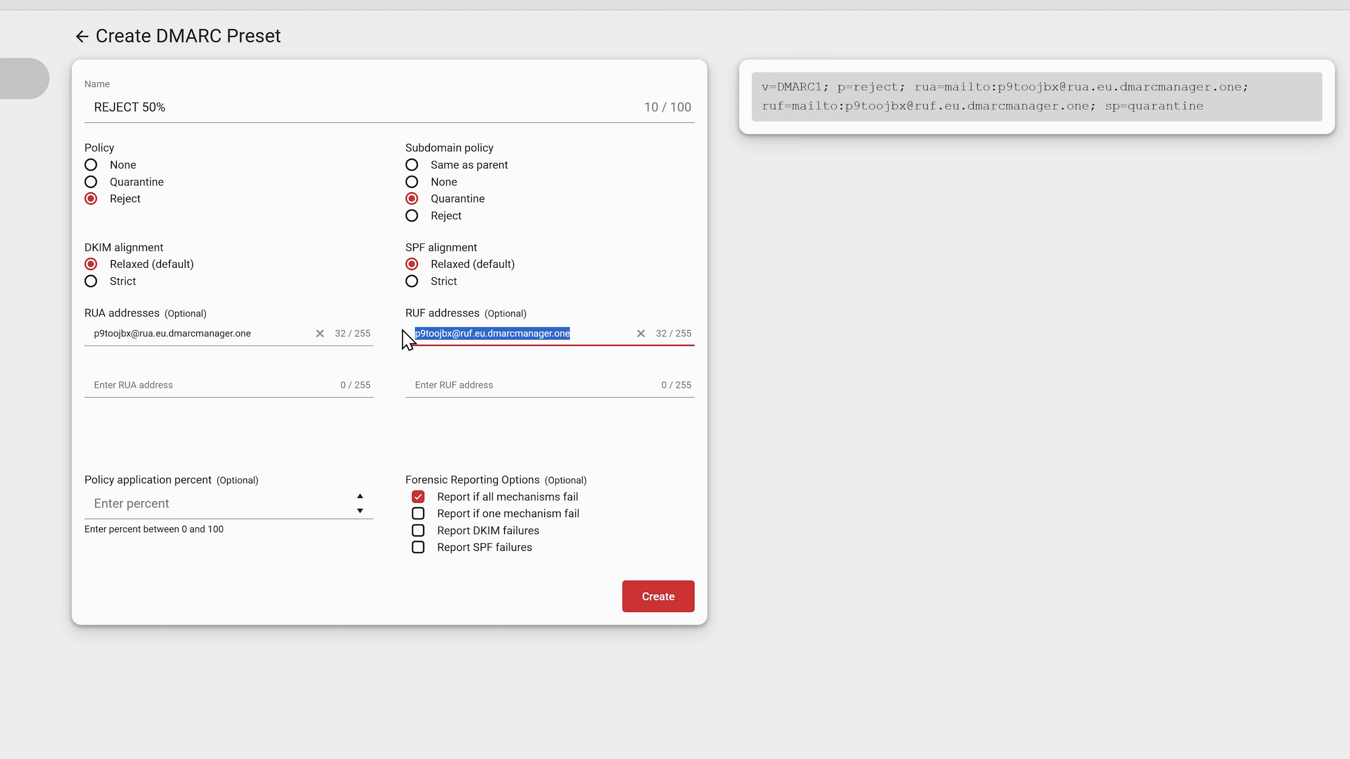
type("mail@re")
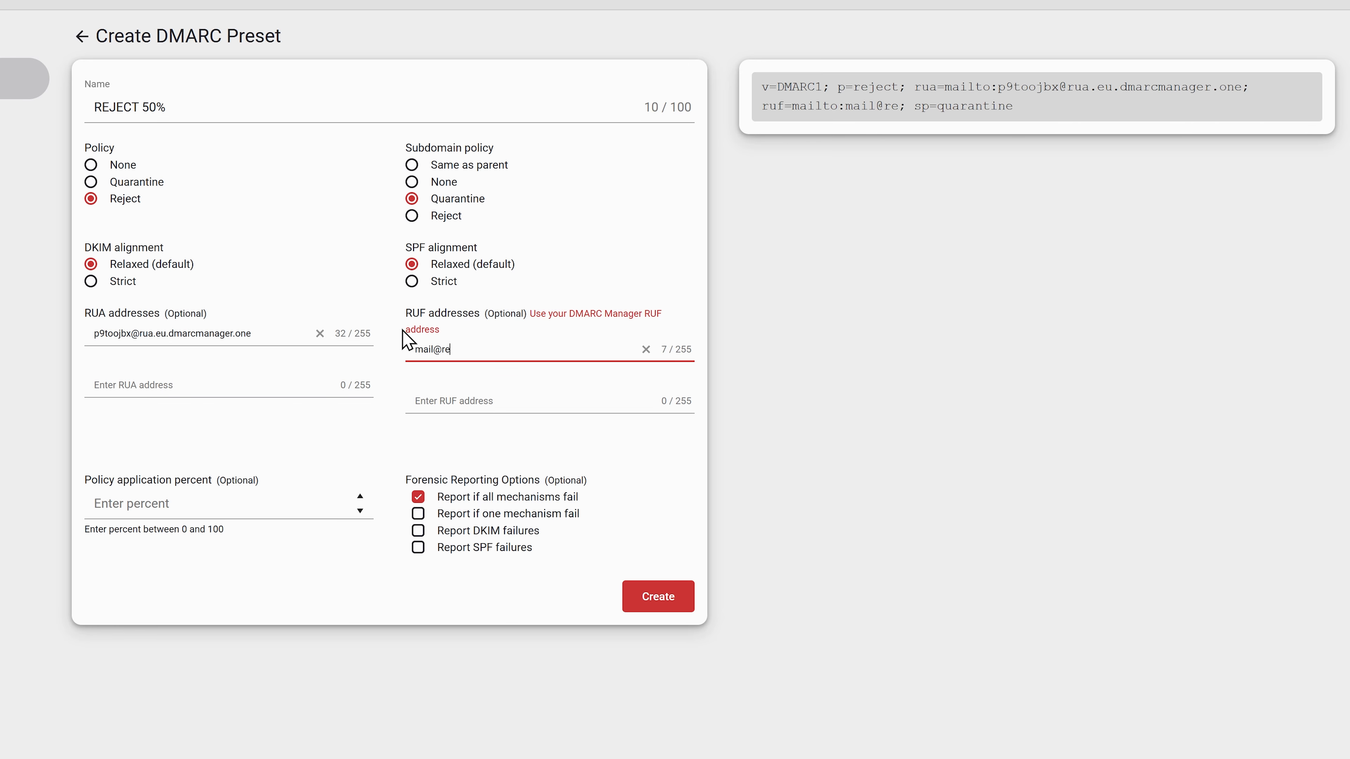
key("BackSpace")
key("BackSpace")
type("exampl")
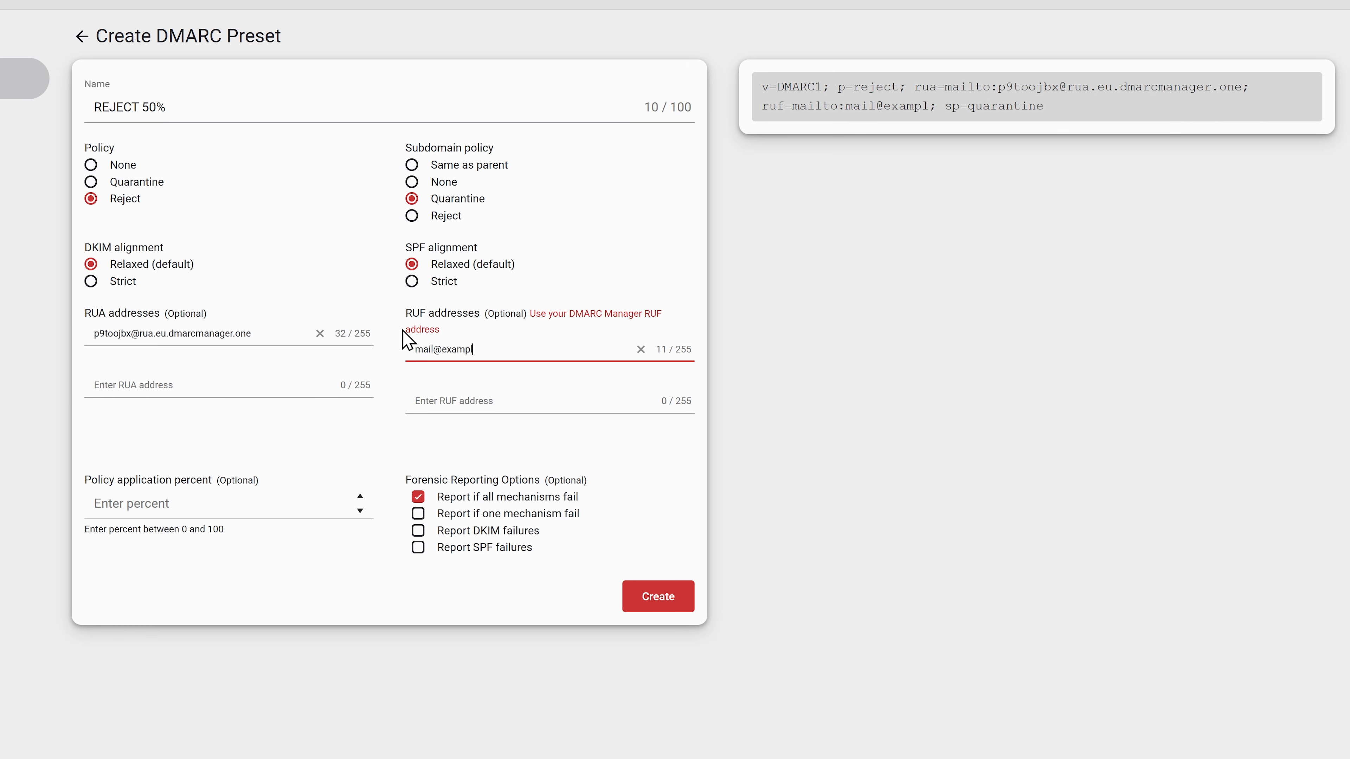
type("e.nl")
left_click(640, 350)
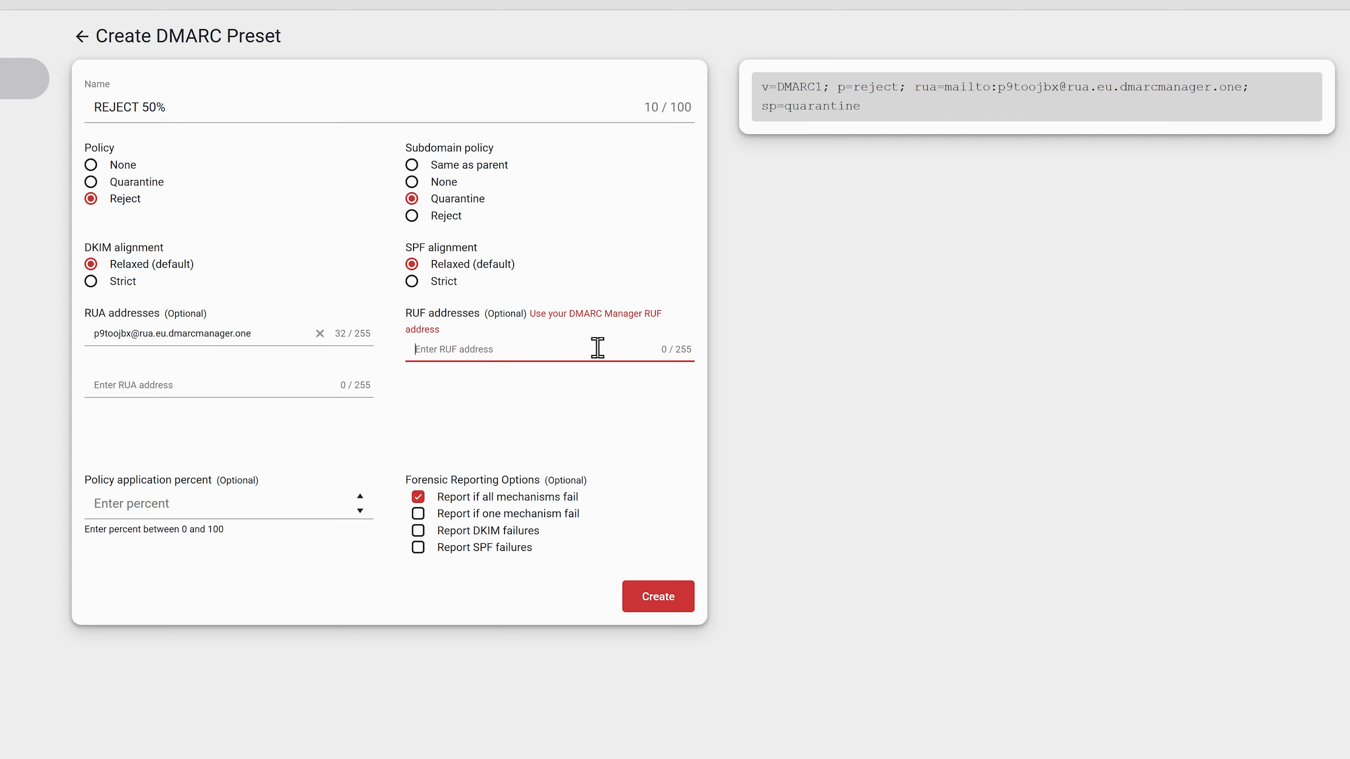
Step: Set the policy application percent to 50 and create the REJECT 50% preset
left_click(204, 507)
type("50")
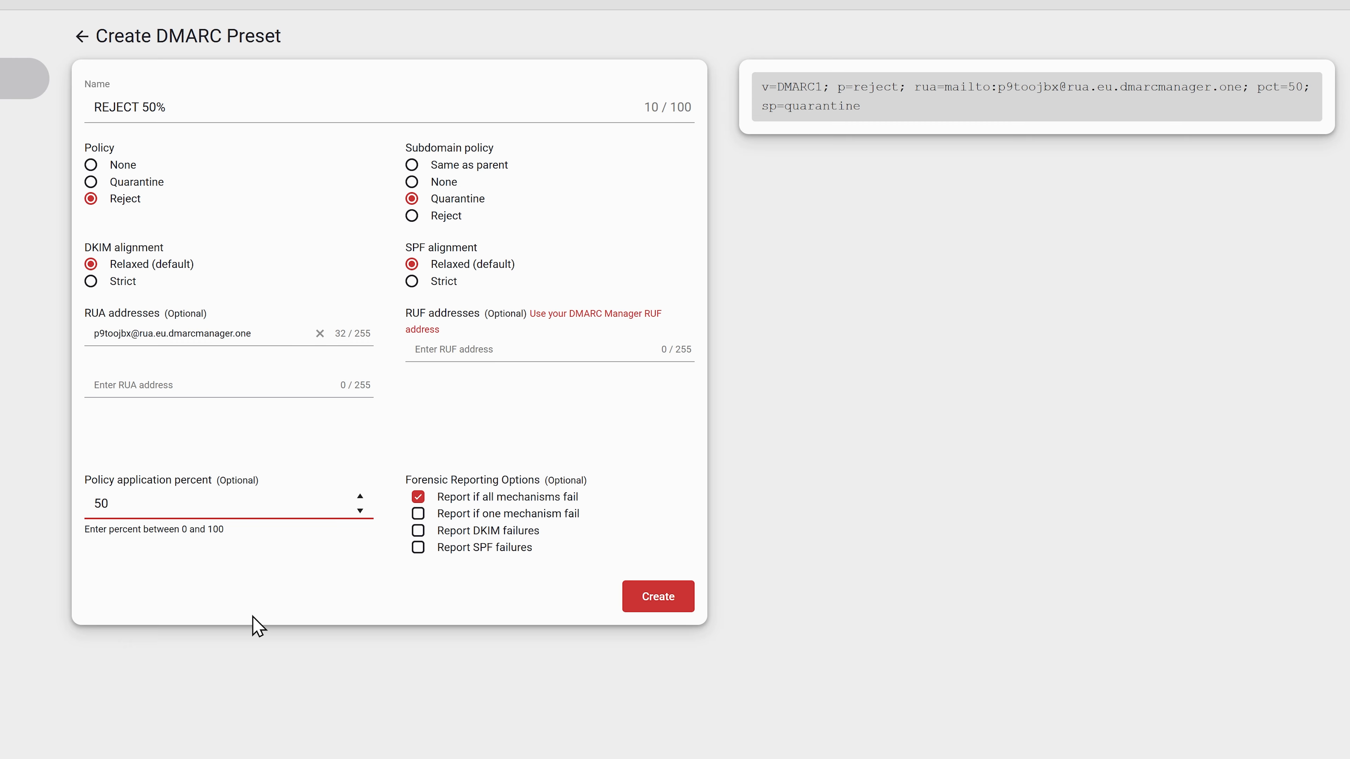
left_click(663, 605)
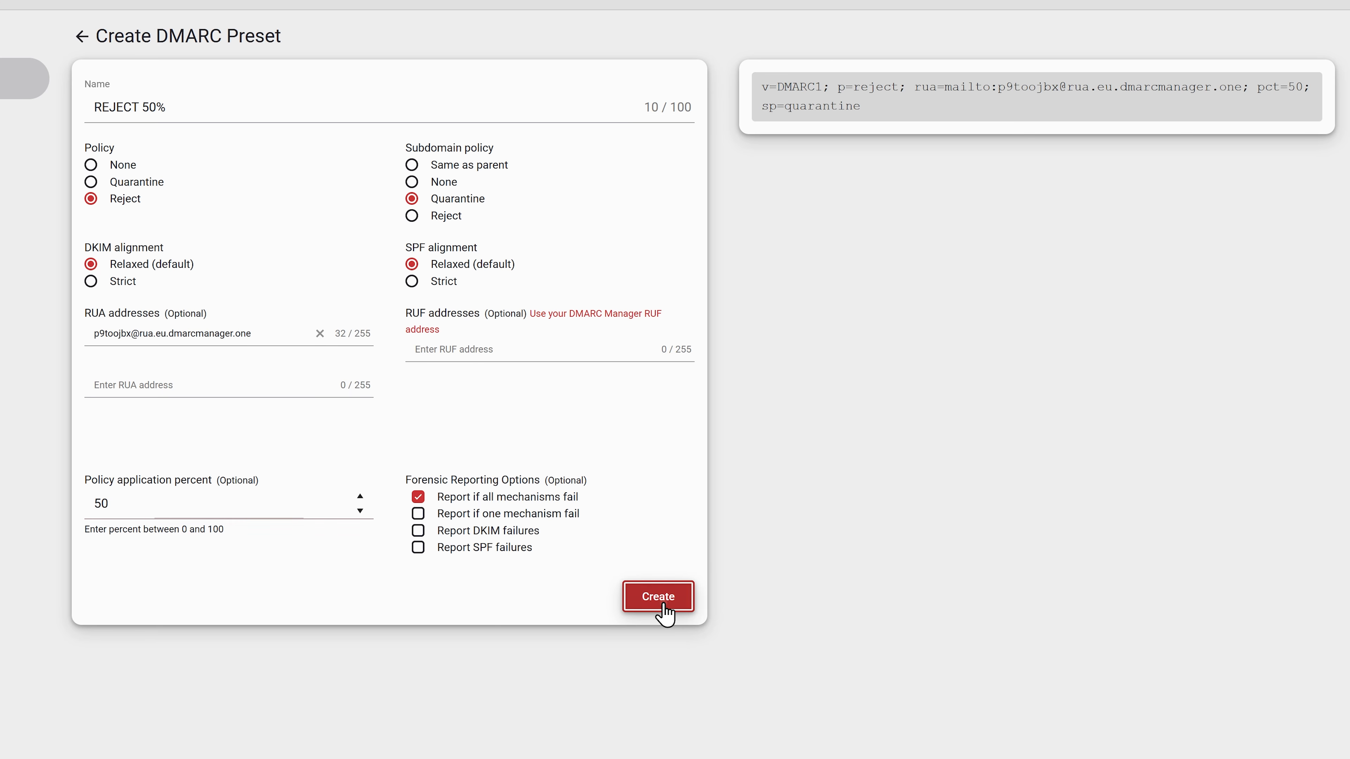
left_click_drag(910, 109, 750, 82)
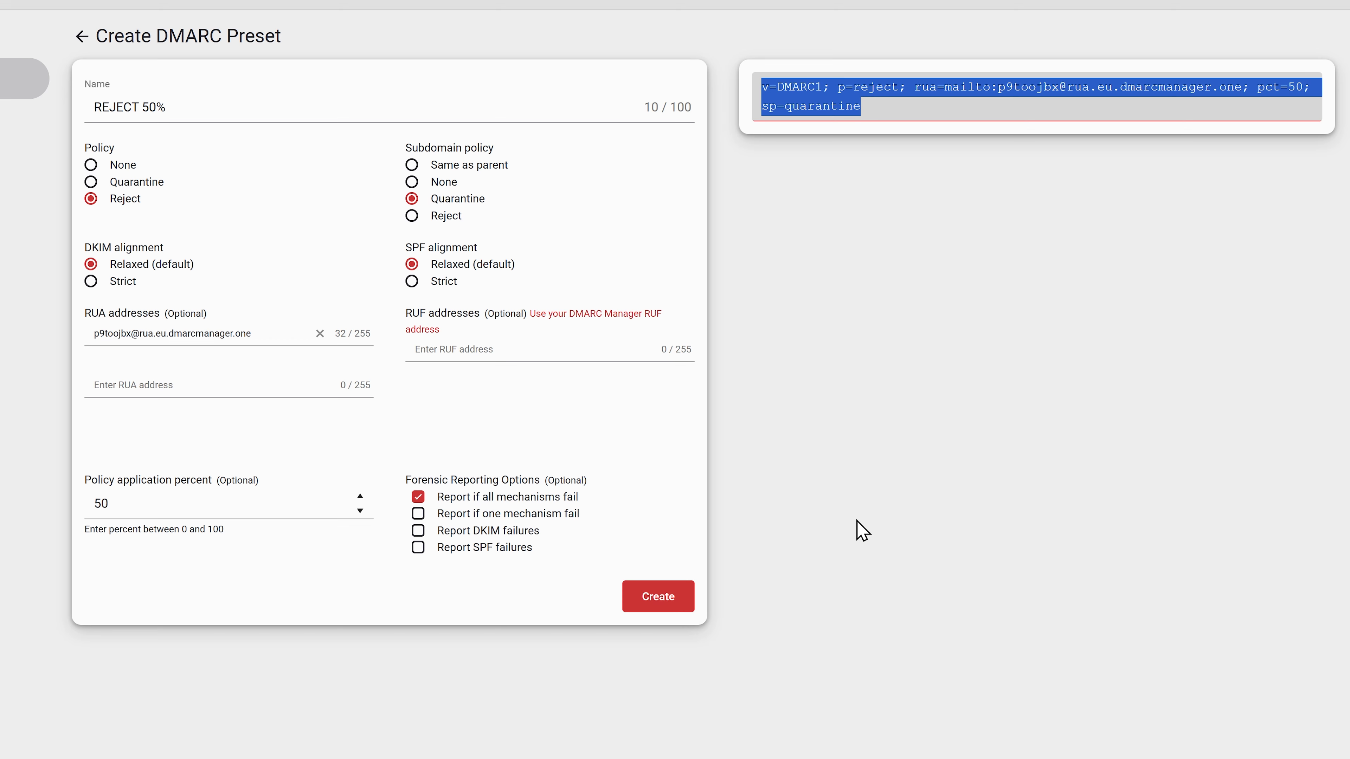
left_click(667, 609)
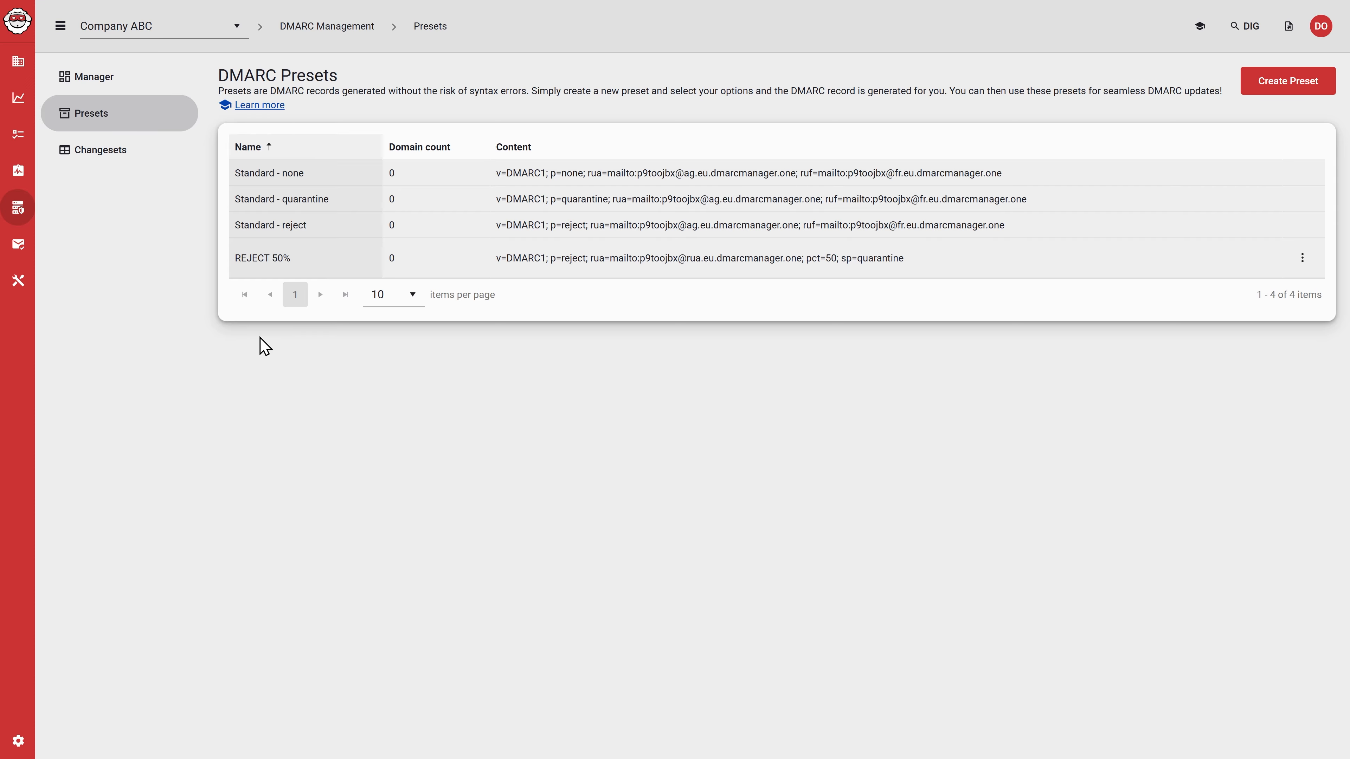
left_click(1302, 258)
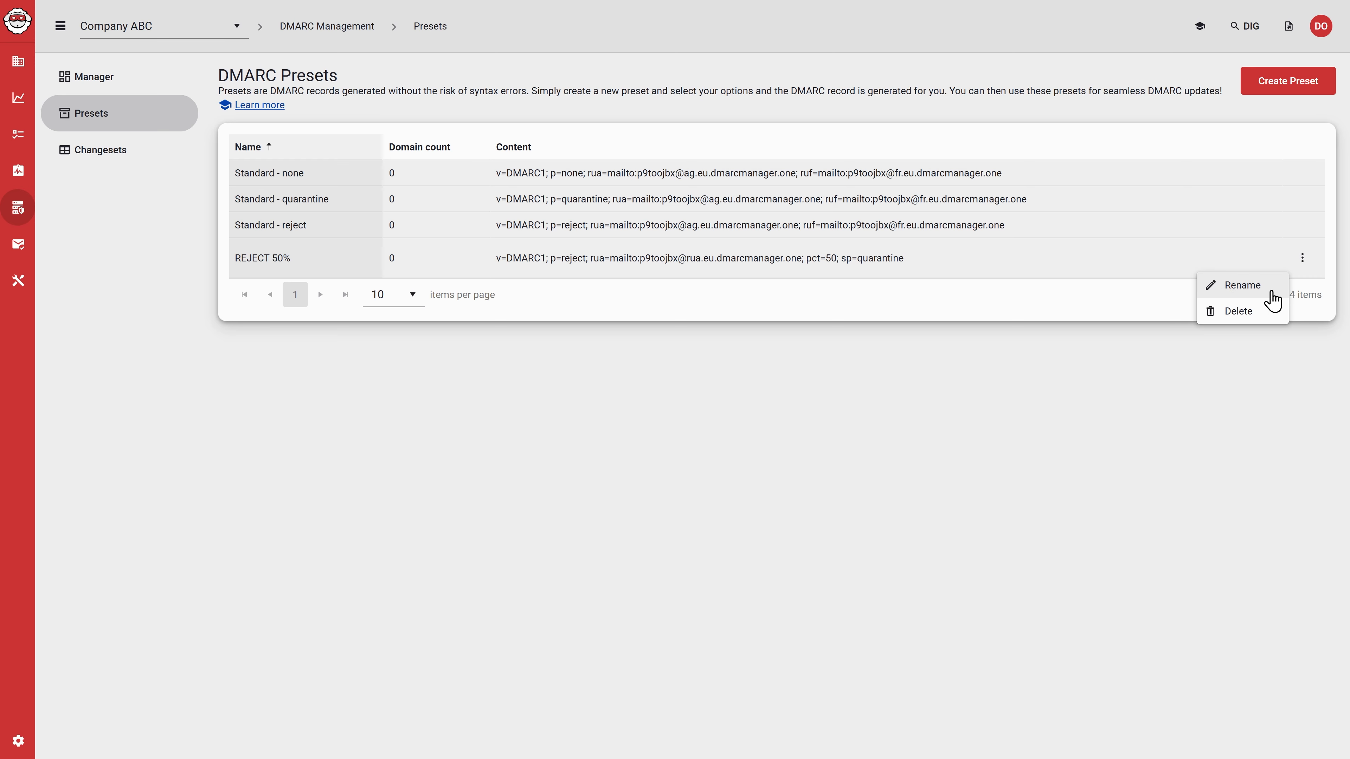
left_click(880, 567)
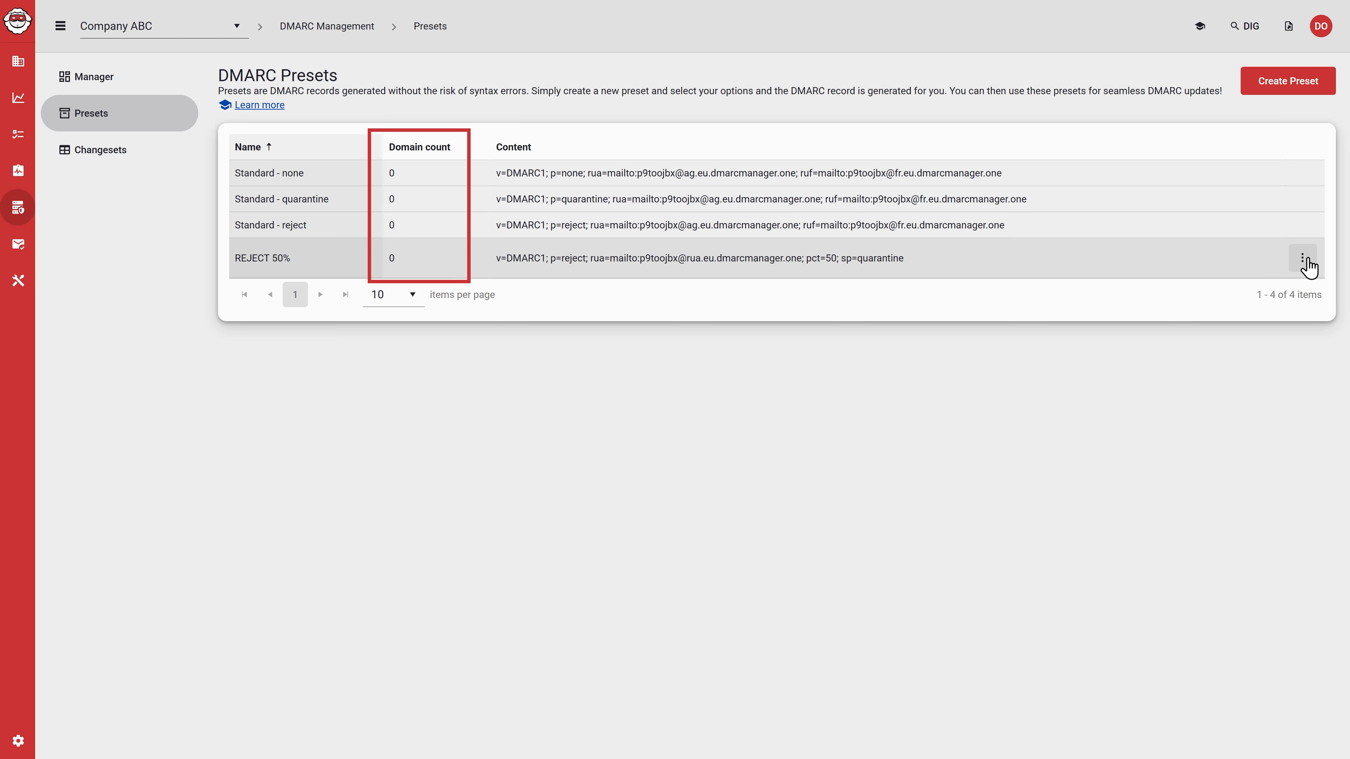
left_click(1305, 259)
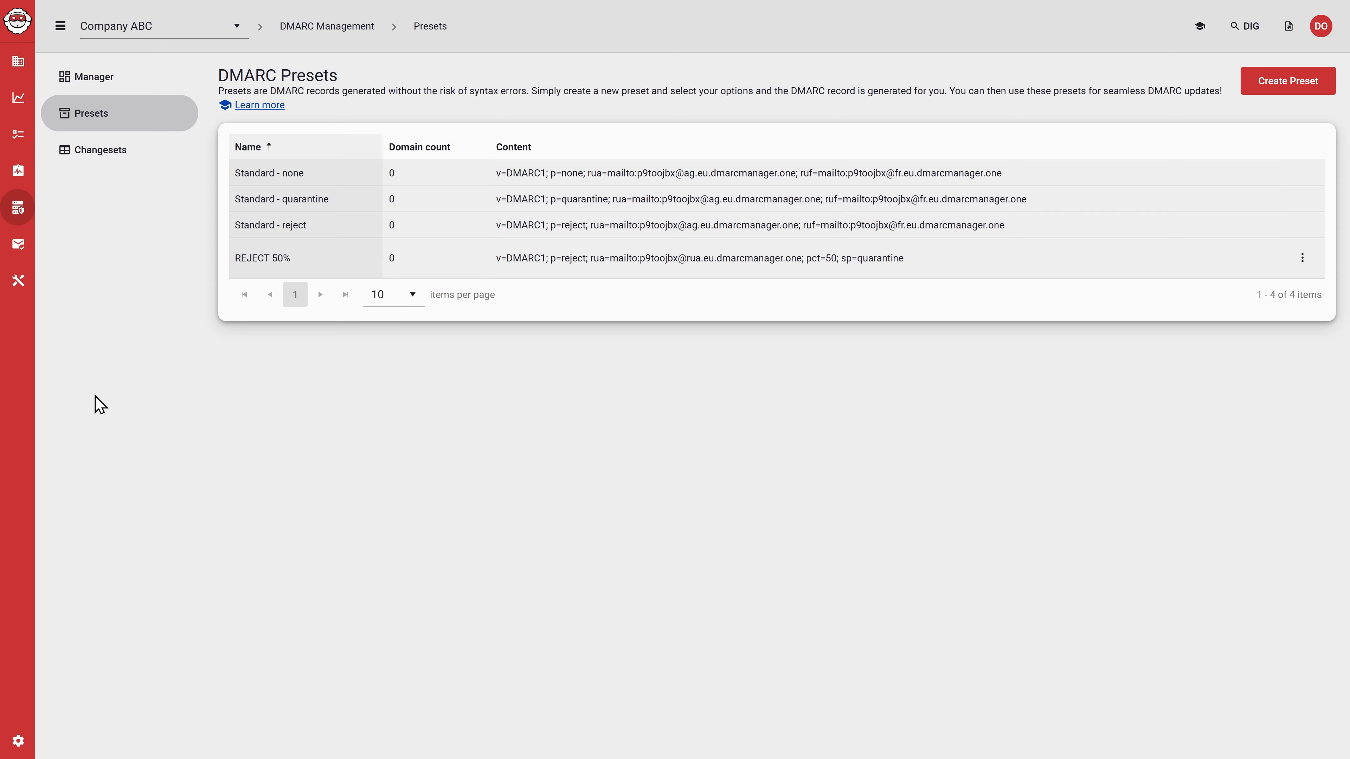
Step: In the DMARC Manager, create a changeset that sets dmrc16.nl, dmrc17.nl and dmrc18.nl to the REJECT 50% preset
left_click(99, 90)
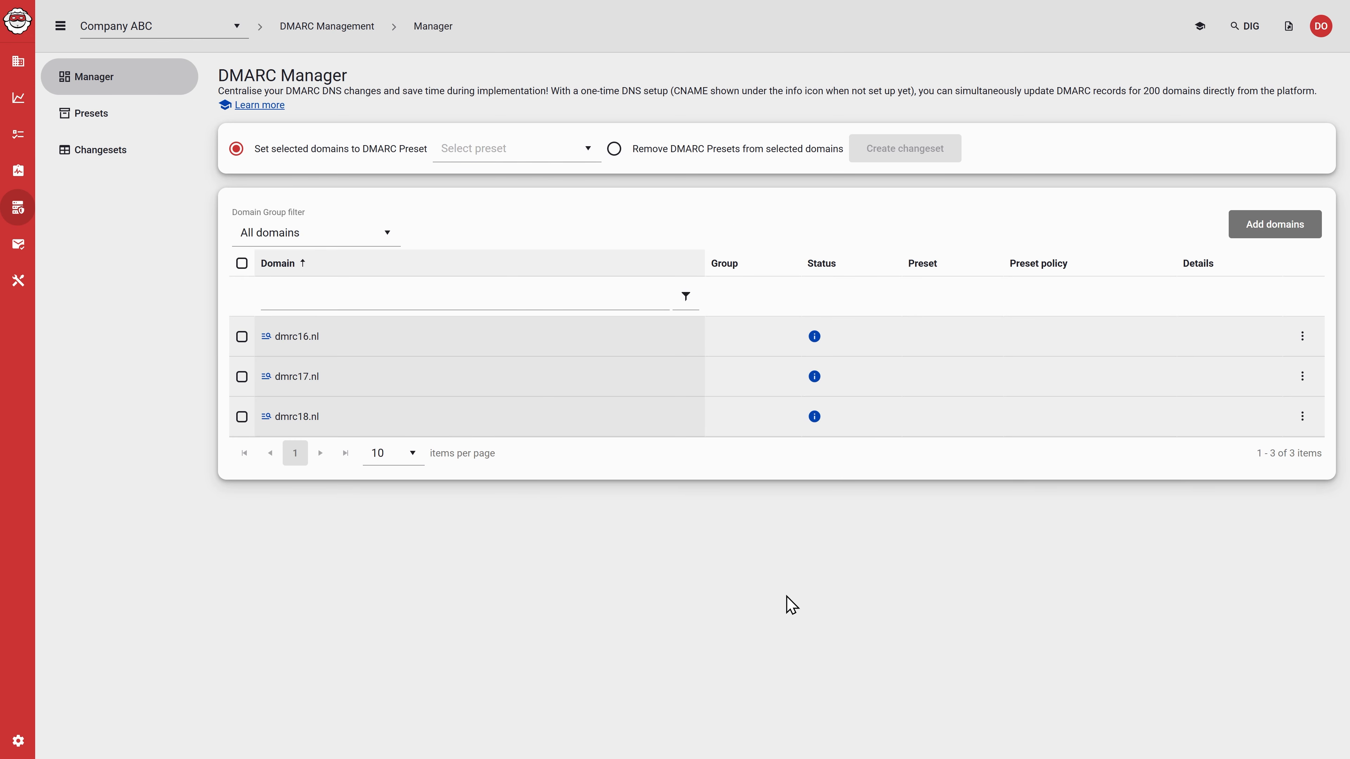
left_click(531, 155)
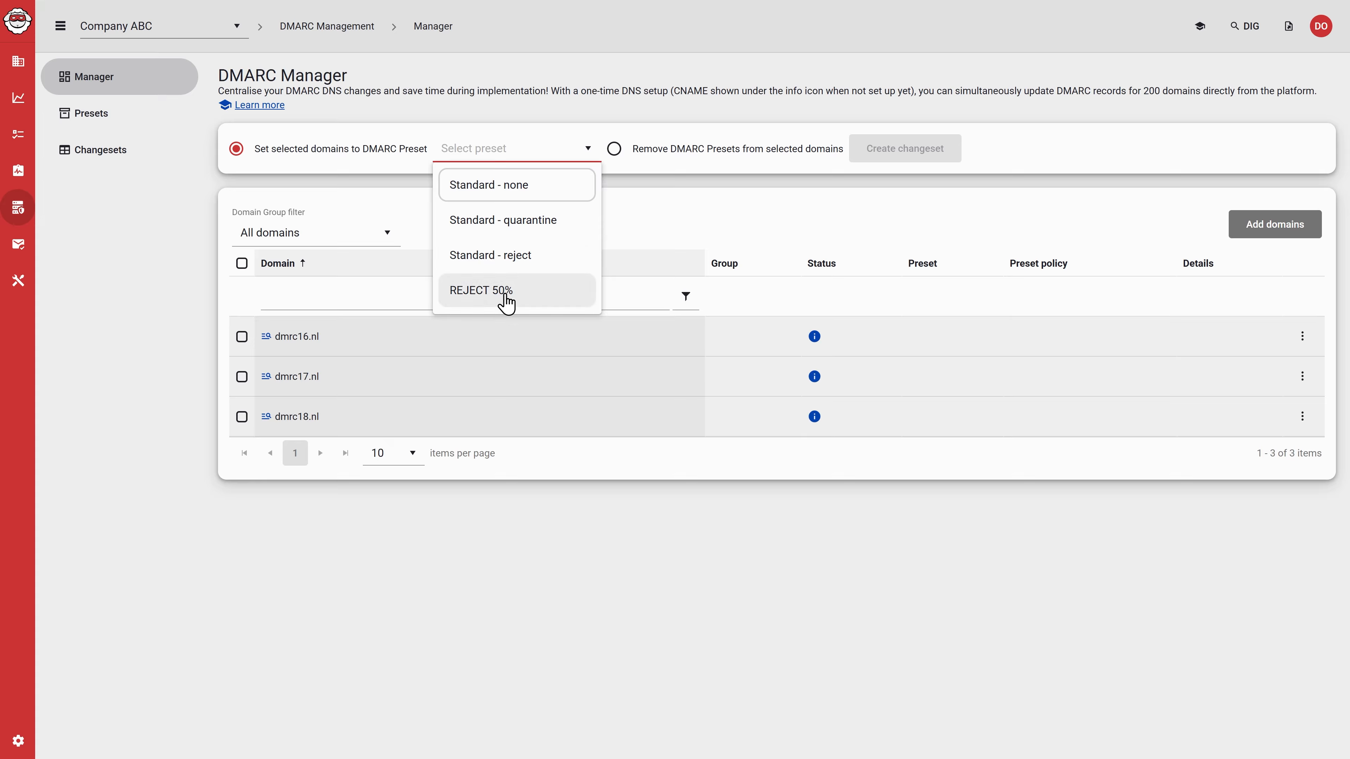
left_click(504, 294)
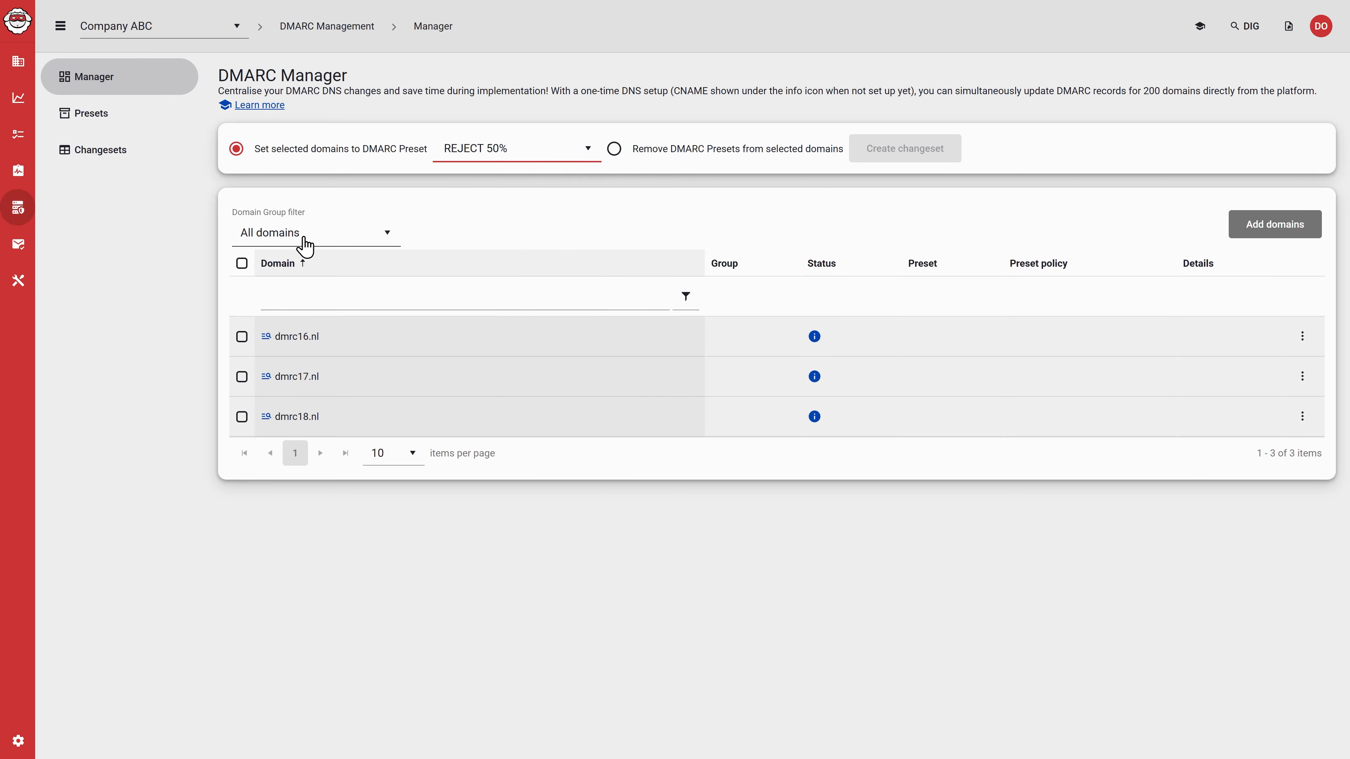
left_click(241, 336)
left_click(242, 376)
left_click(242, 416)
left_click(928, 156)
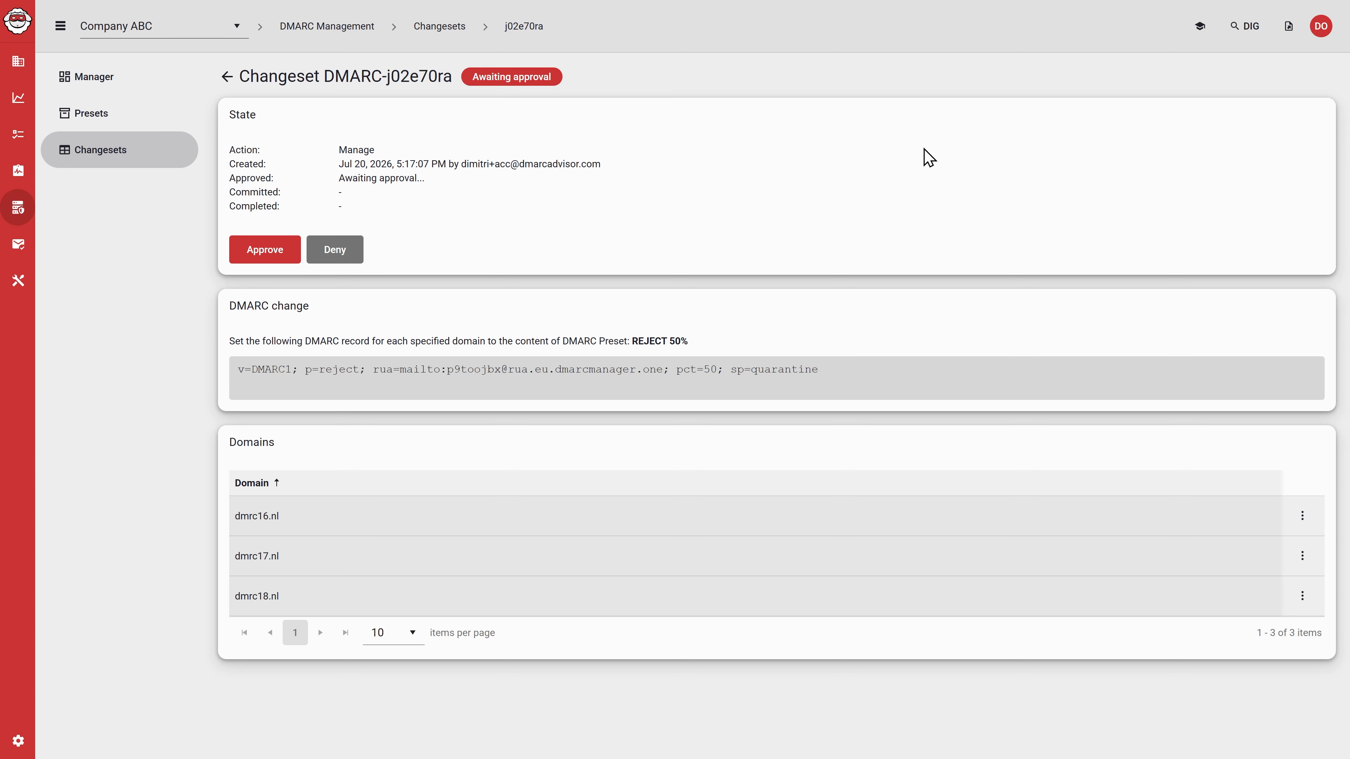
Step: Approve the REJECT 50% changeset, entering APPROVE as the confirmation word
left_click(243, 260)
type("ap")
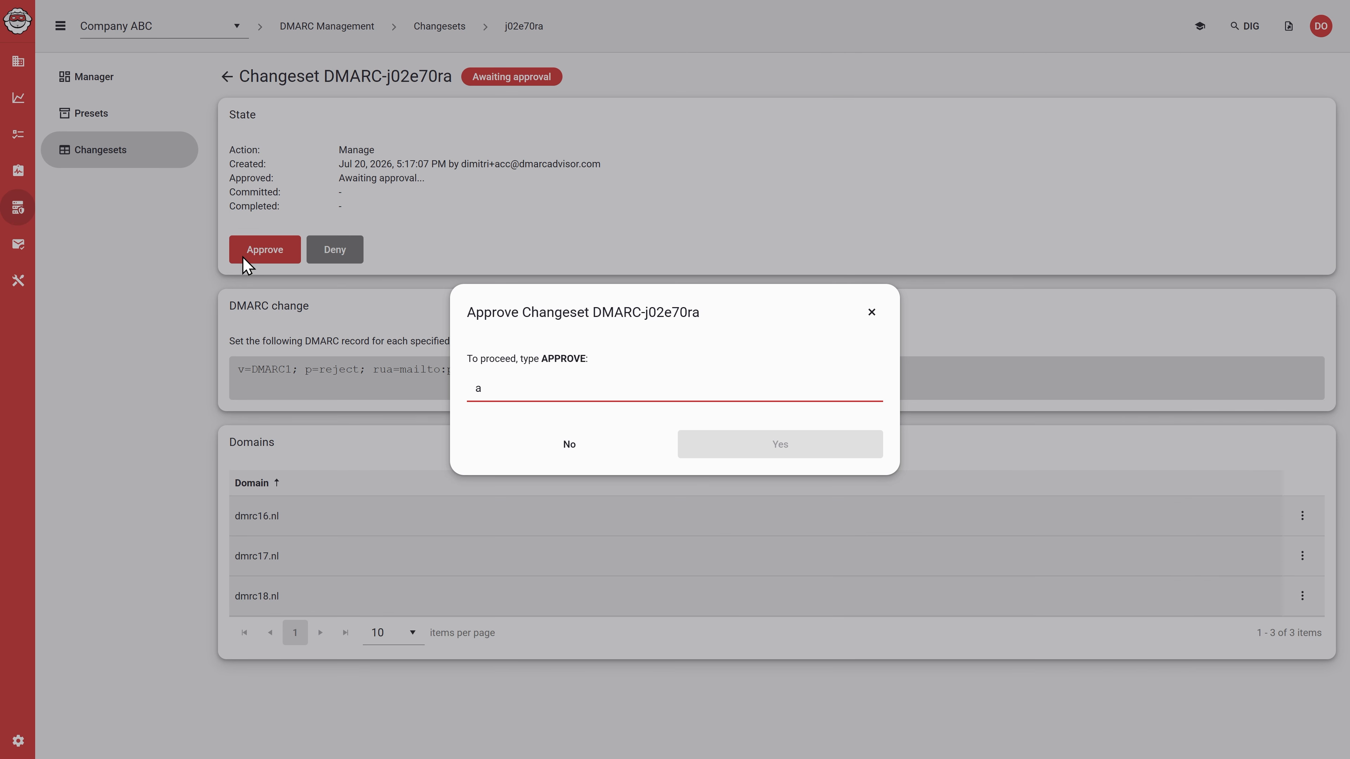
key("BackSpace")
key("Caps_Lock")
type("APPROVE")
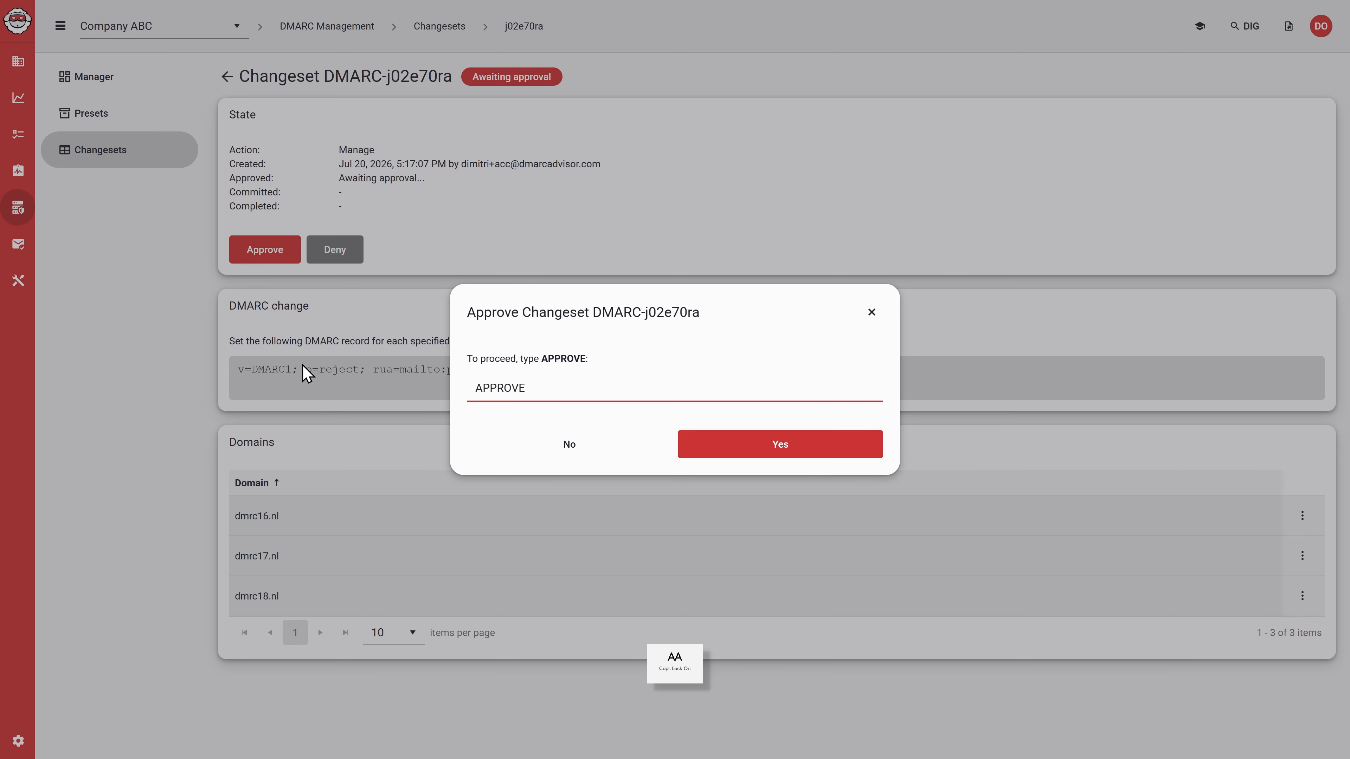
left_click(830, 446)
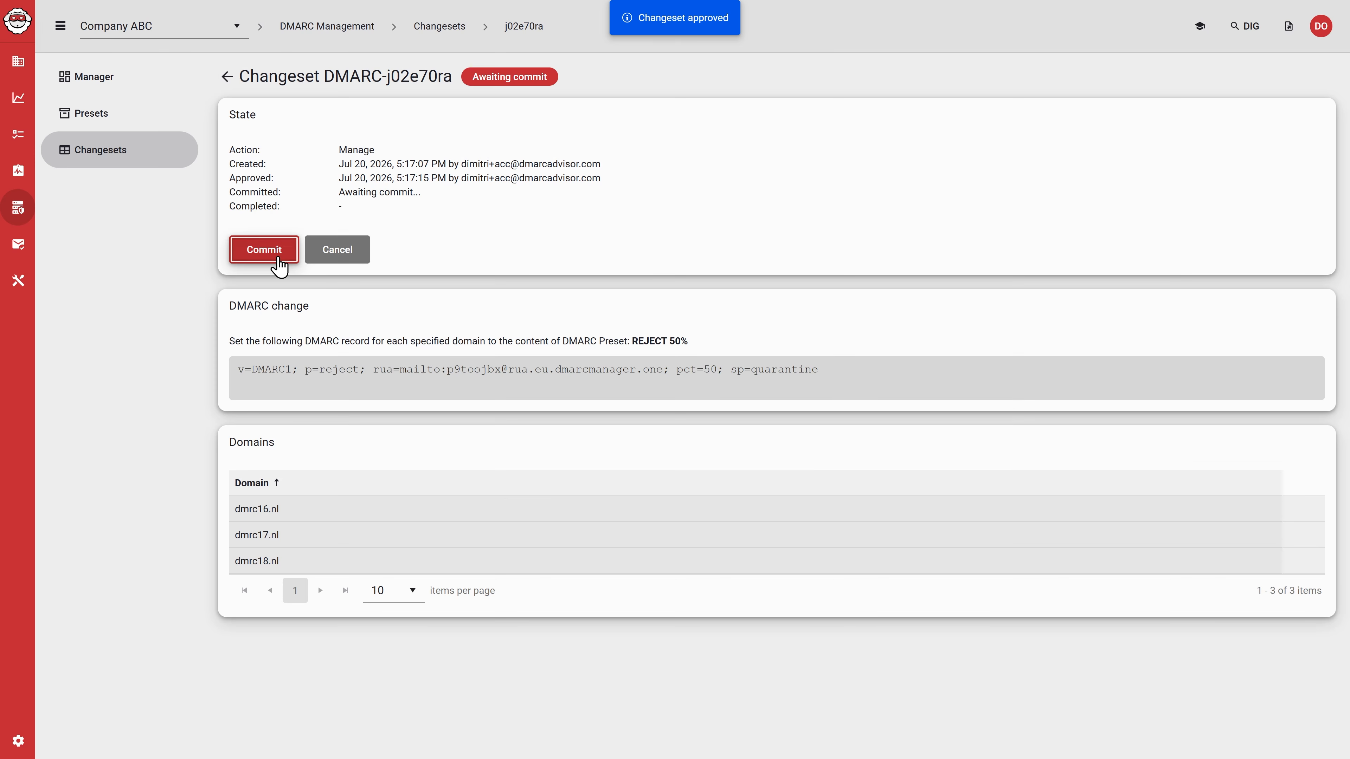
Step: Commit the approved REJECT 50% changeset, entering COMMIT as the confirmation word
left_click(277, 259)
type("COMMIT")
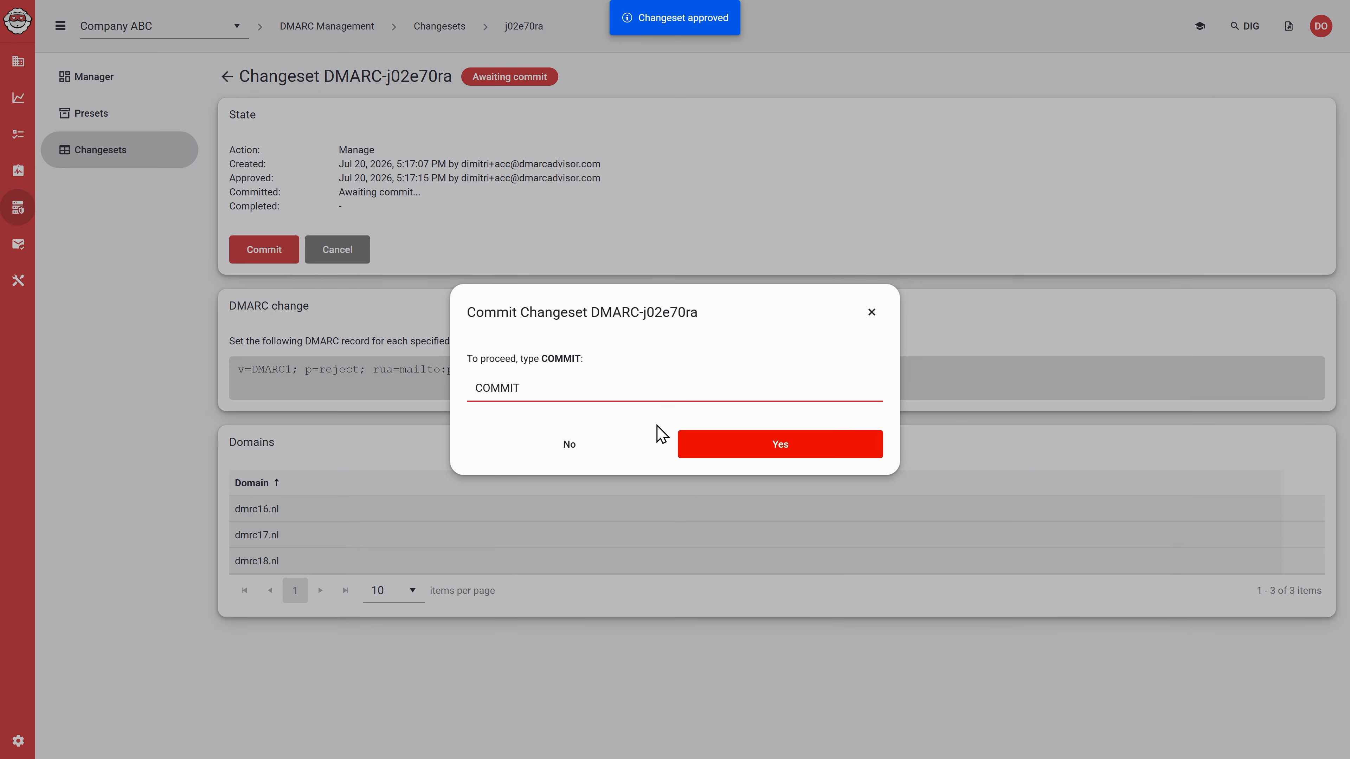
left_click(764, 445)
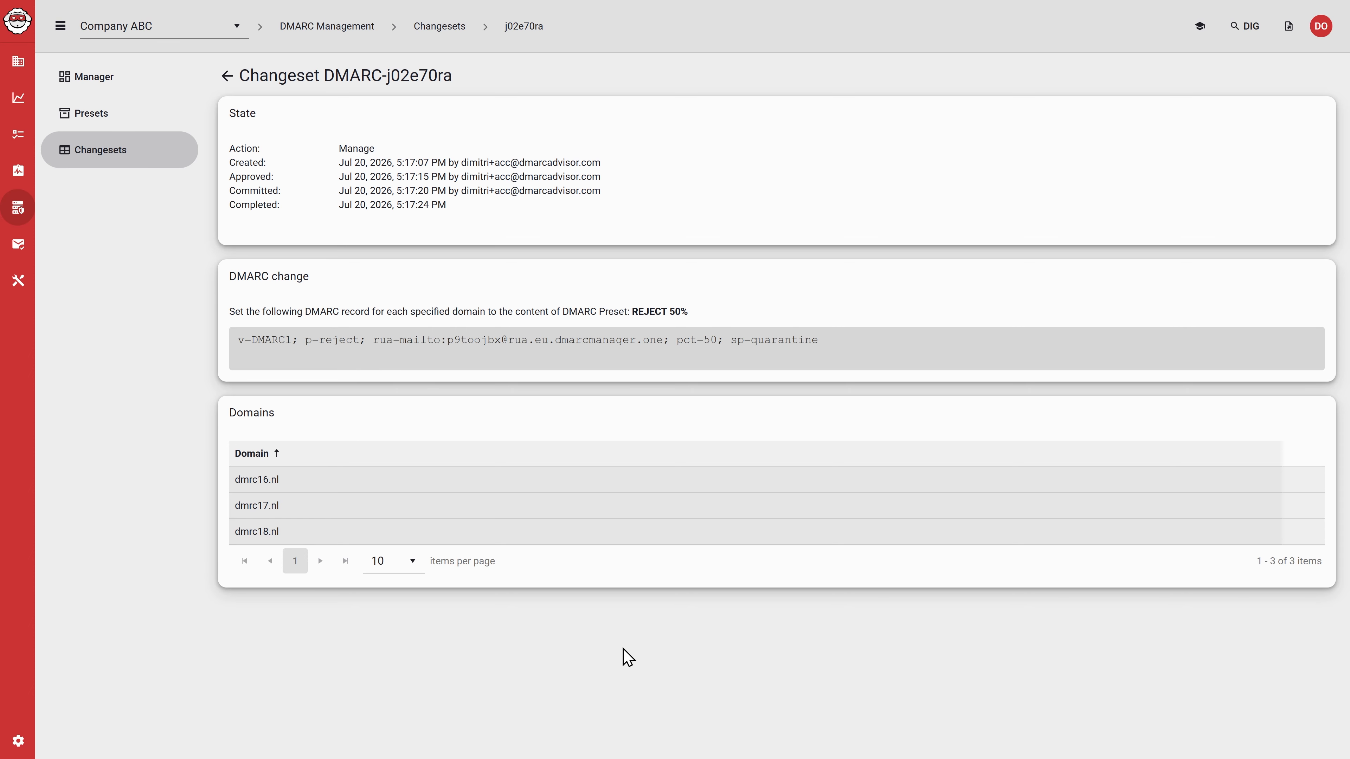
Step: Return to the managed domains list and copy the required CNAME record text for dmrc16.nl
left_click(158, 166)
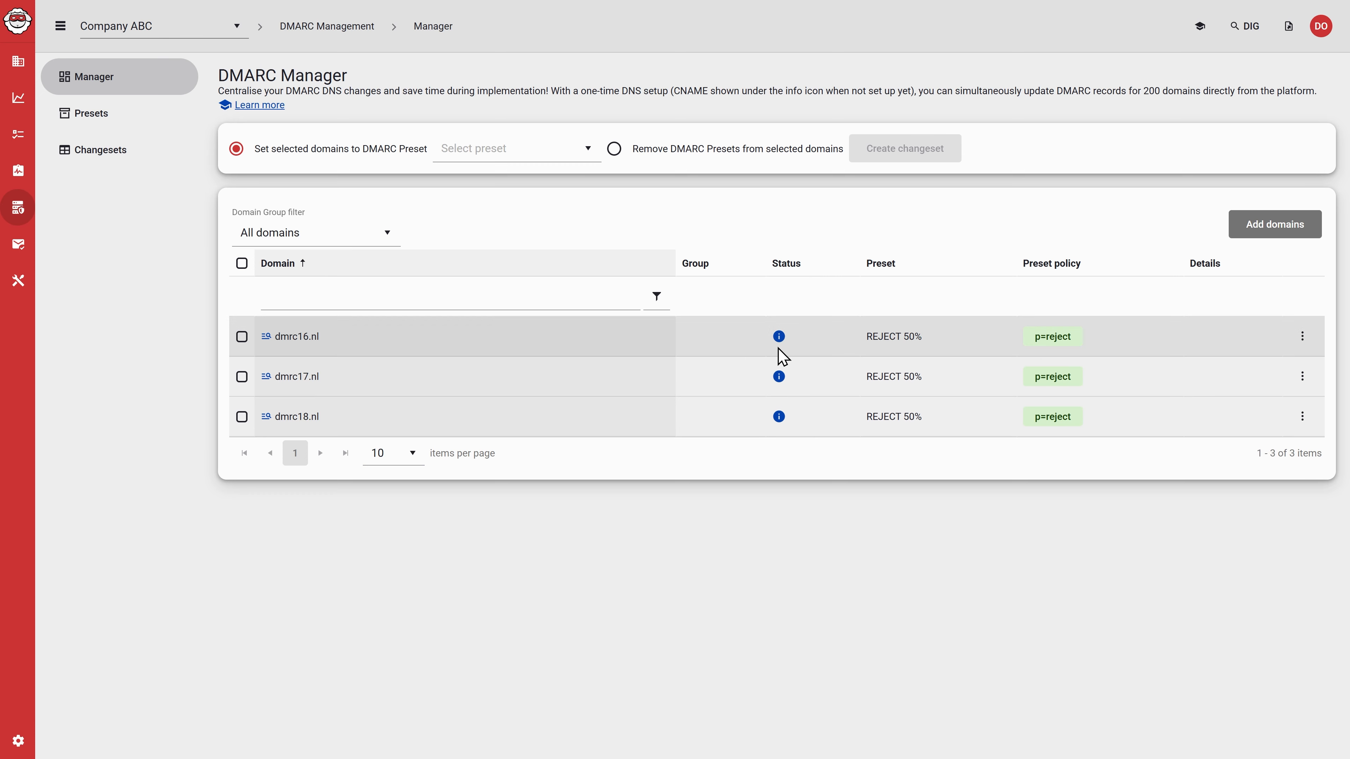
left_click(781, 338)
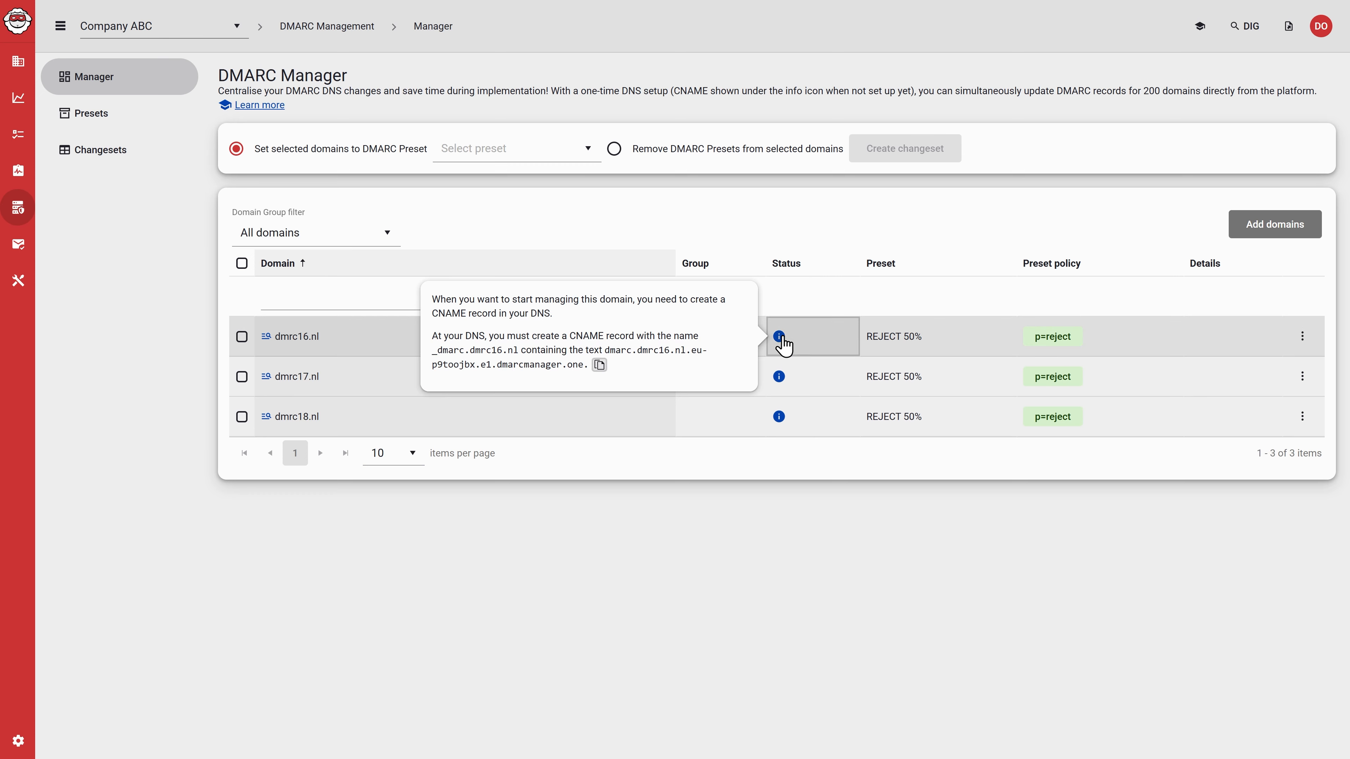
left_click(600, 366)
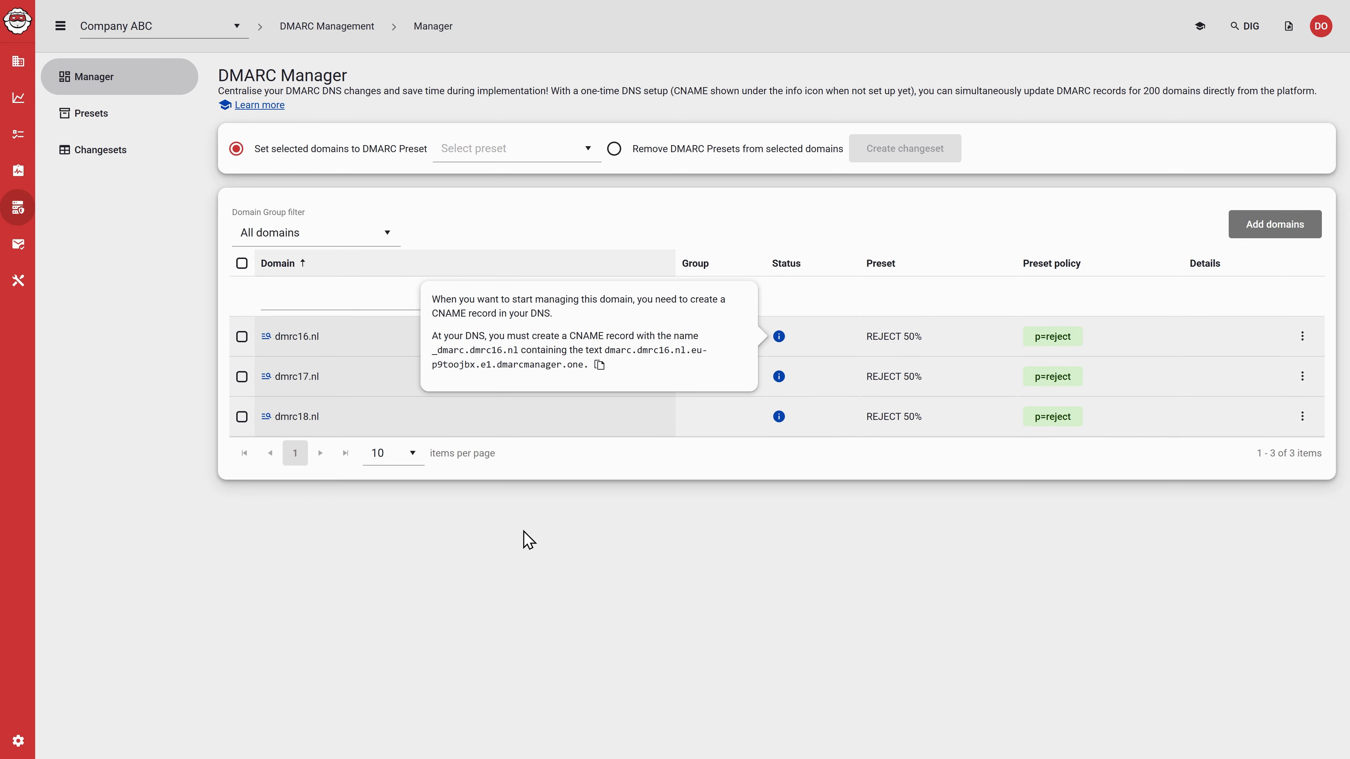
left_click(541, 542)
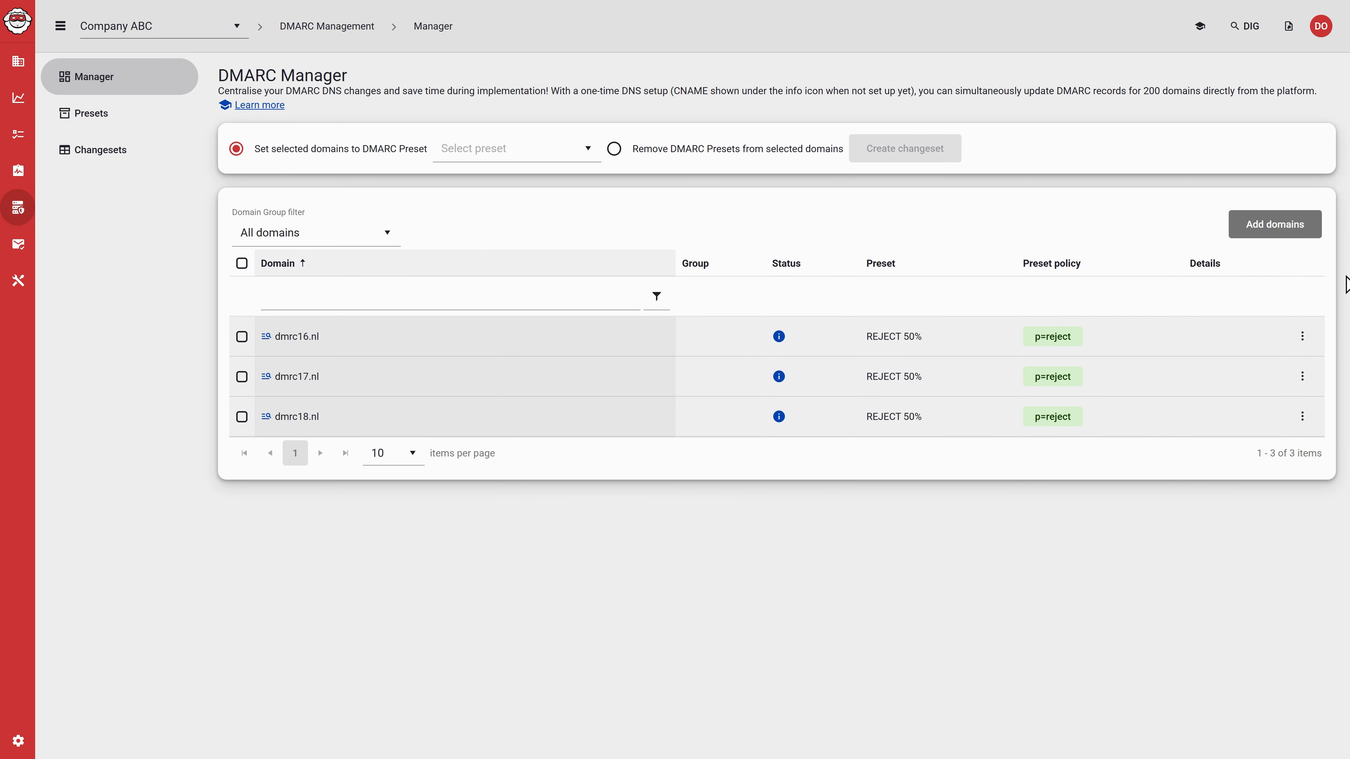
Step: Refresh the status of the domains dmrc16.nl, dmrc17.nl and dmrc18.nl
left_click(1313, 339)
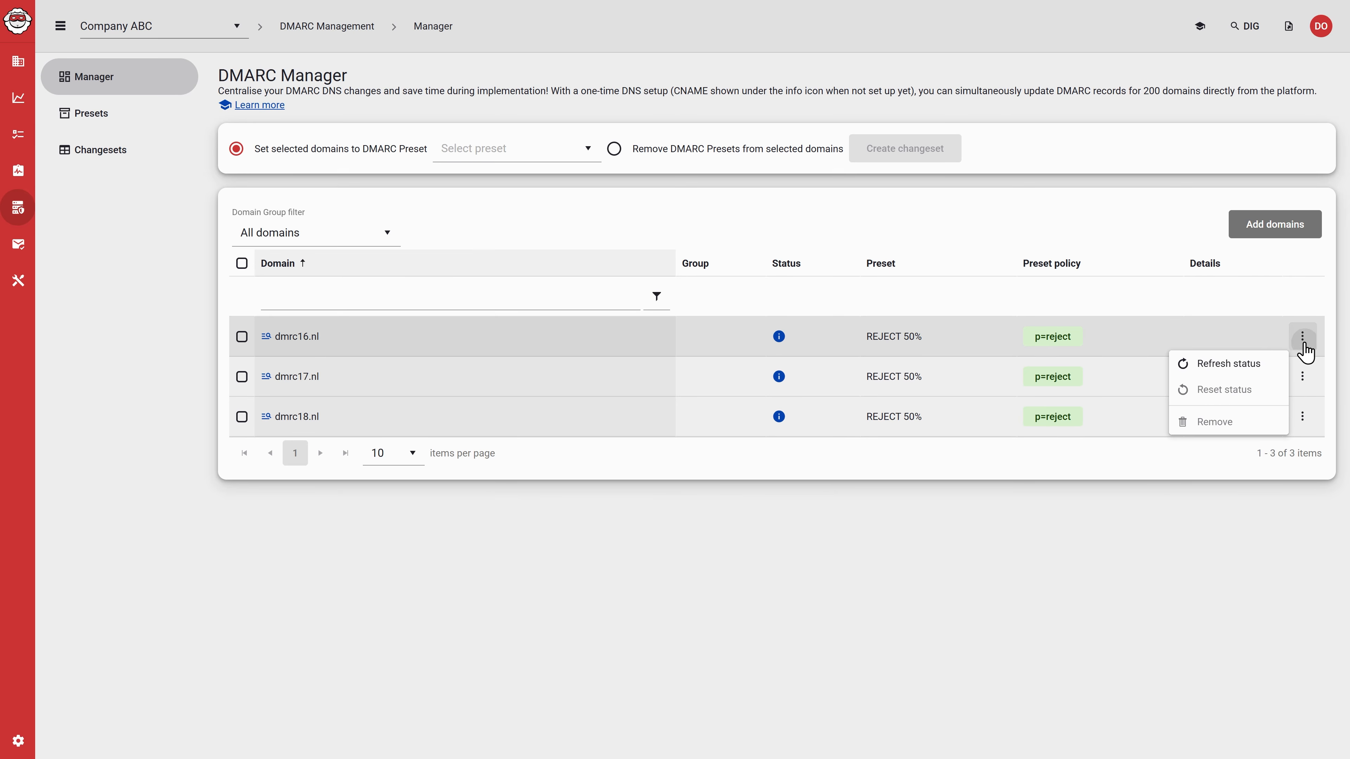
left_click(1256, 365)
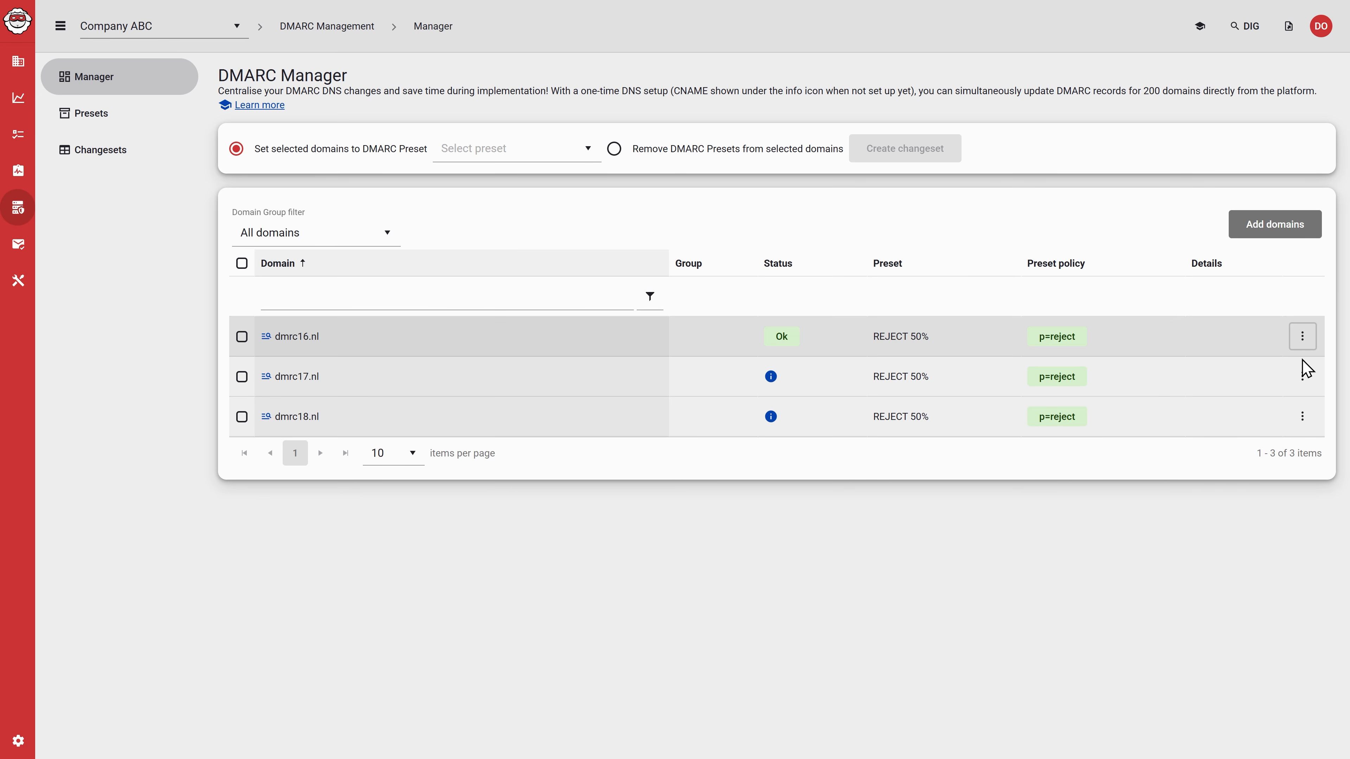
left_click(1297, 378)
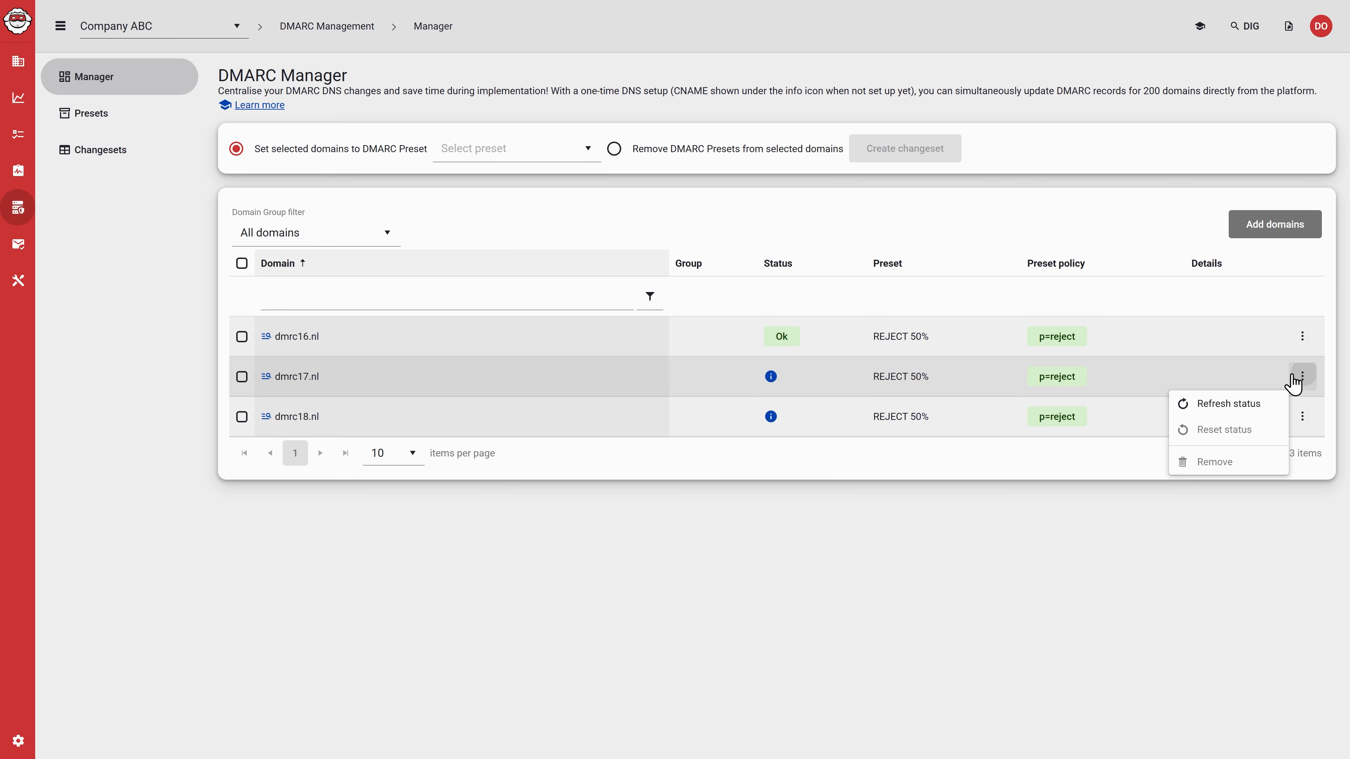
left_click(1264, 405)
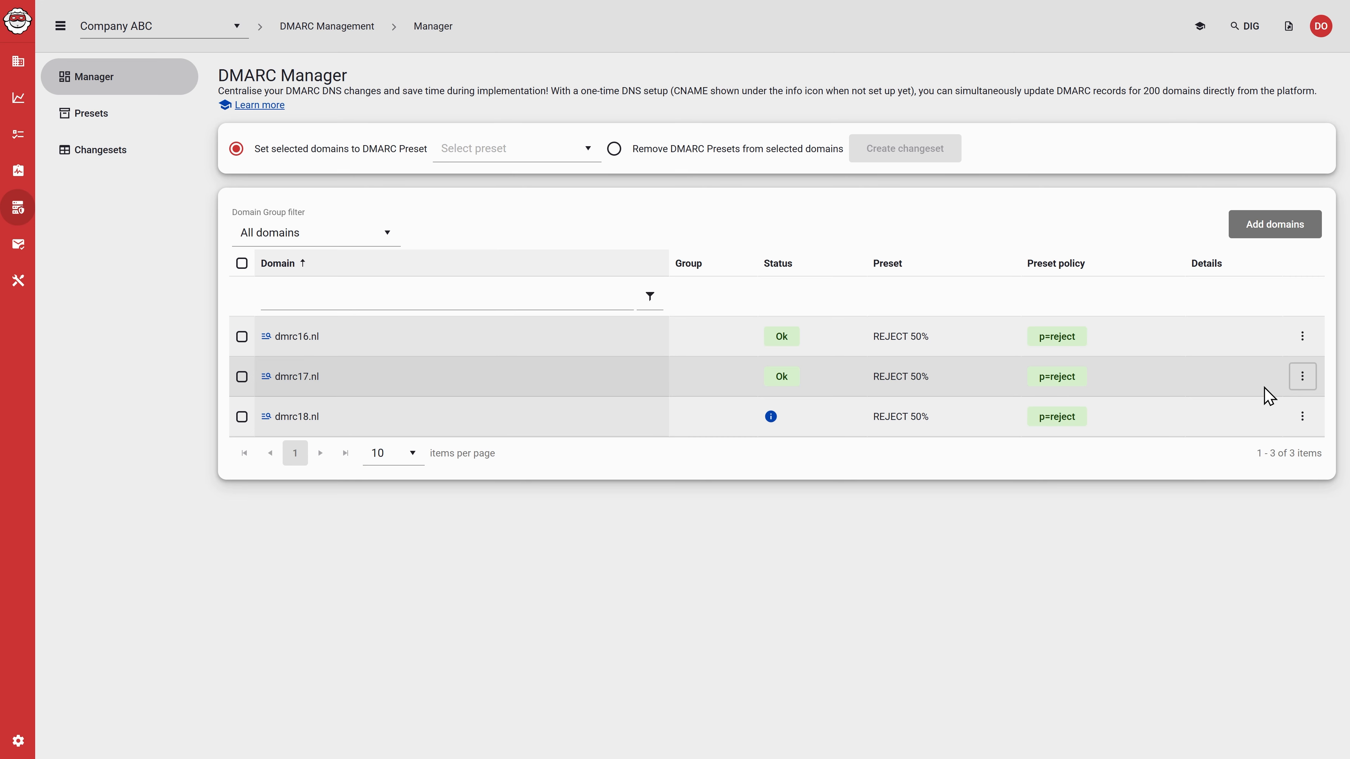
left_click(1302, 417)
left_click(1256, 447)
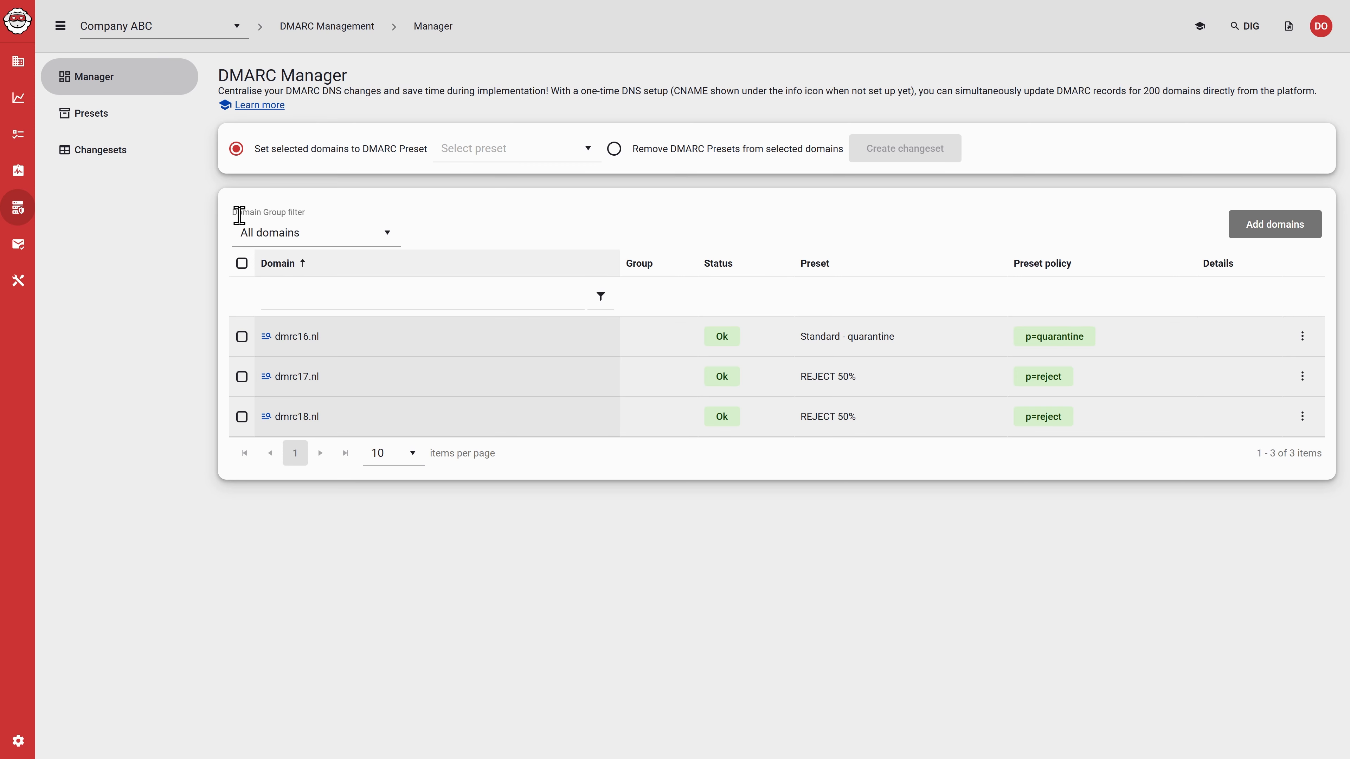
Step: Create a changeset that sets dmrc17.nl and dmrc18.nl to the Standard - quarantine preset
left_click(521, 150)
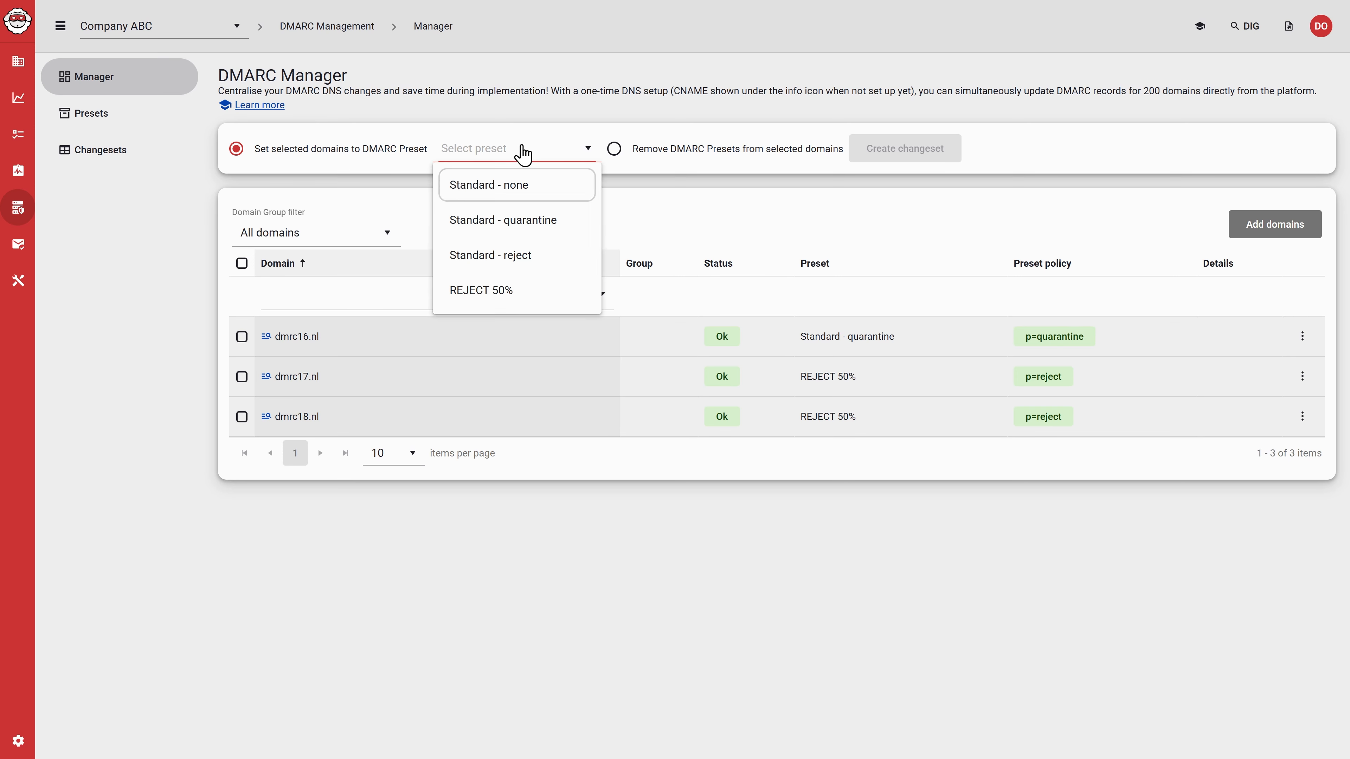
left_click(484, 220)
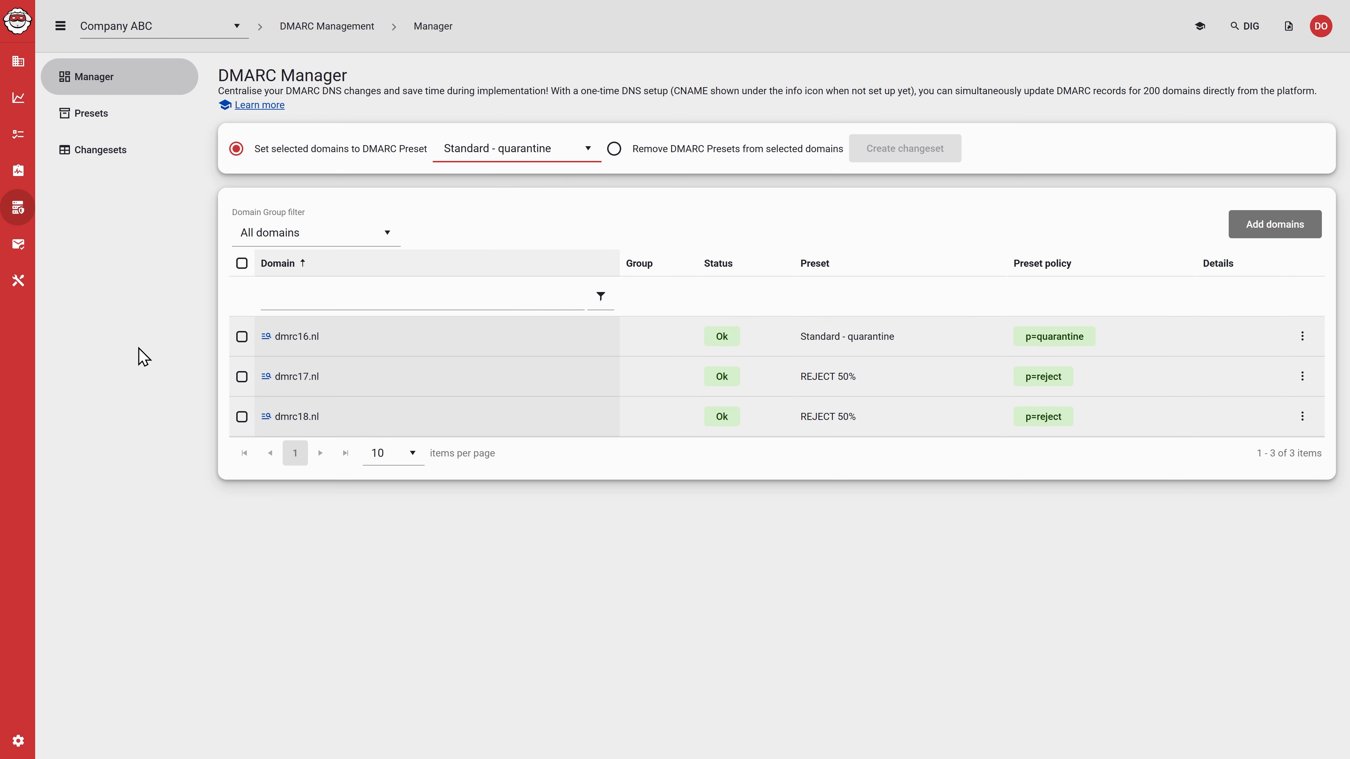
left_click(241, 376)
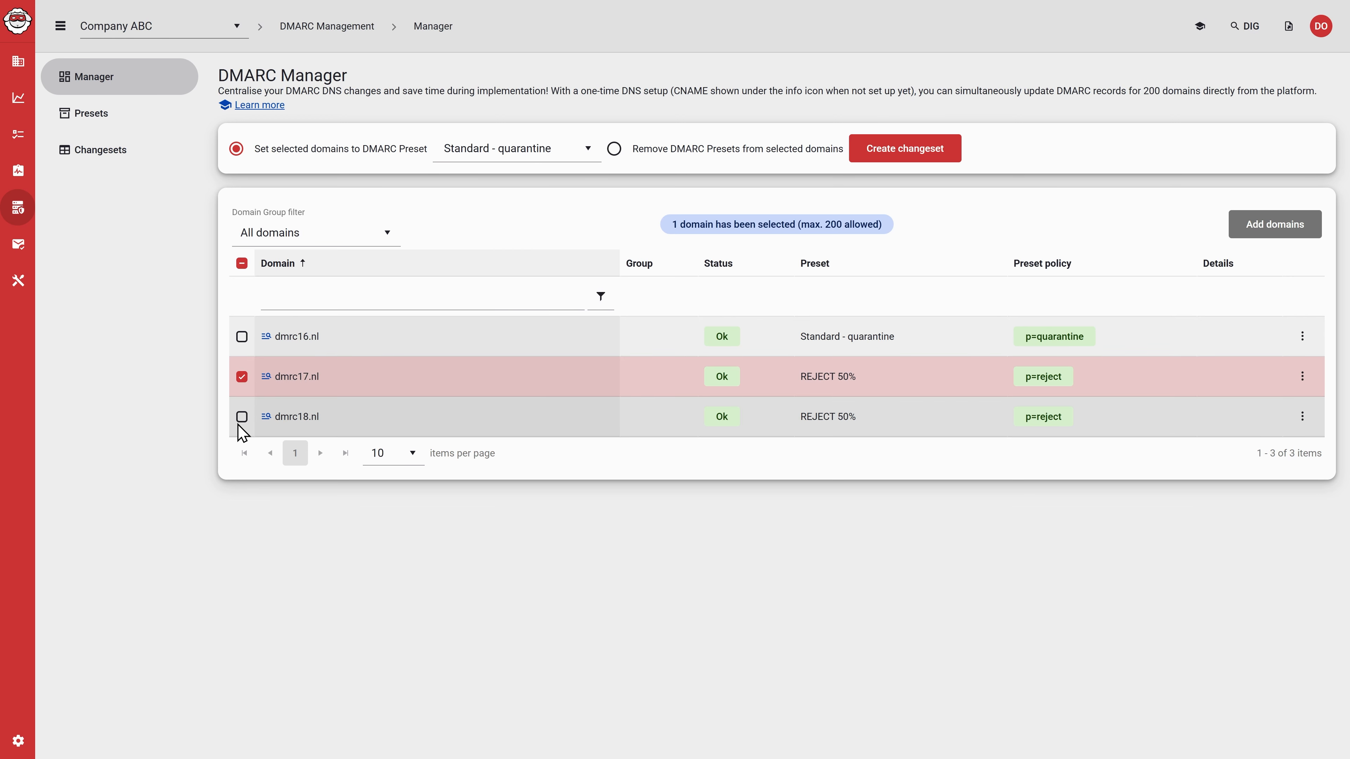
left_click(241, 416)
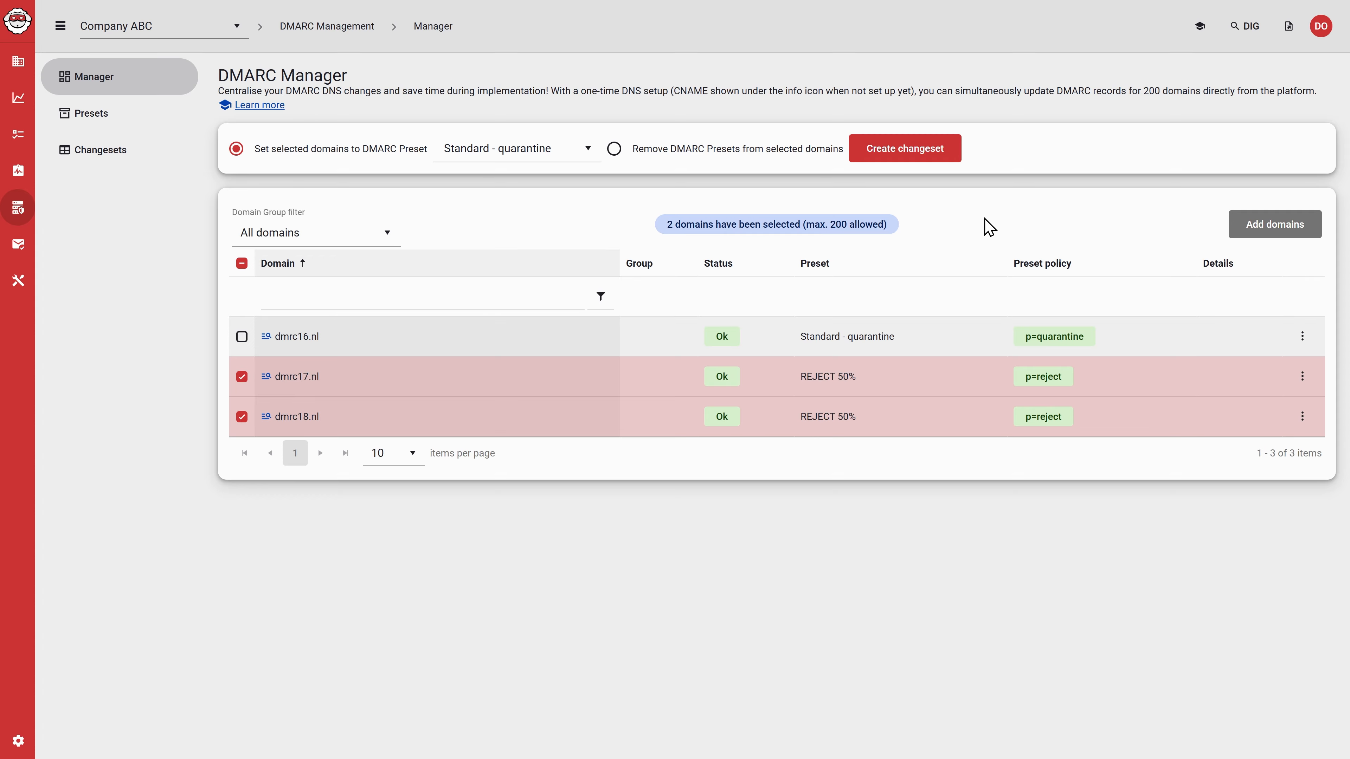
left_click(934, 154)
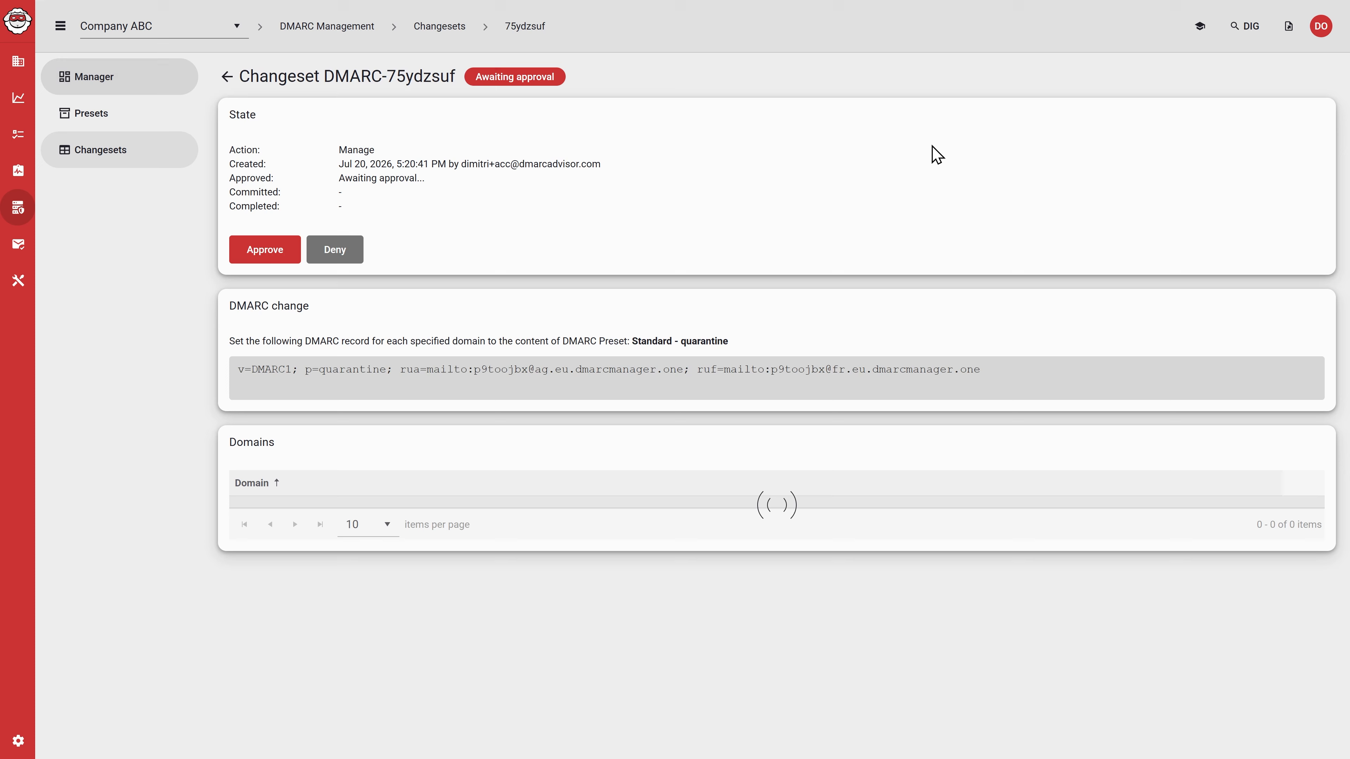
Step: Approve the Standard - quarantine changeset for dmrc17.nl and dmrc18.nl, entering APPROVE as the confirmation word
left_click(253, 262)
type("A")
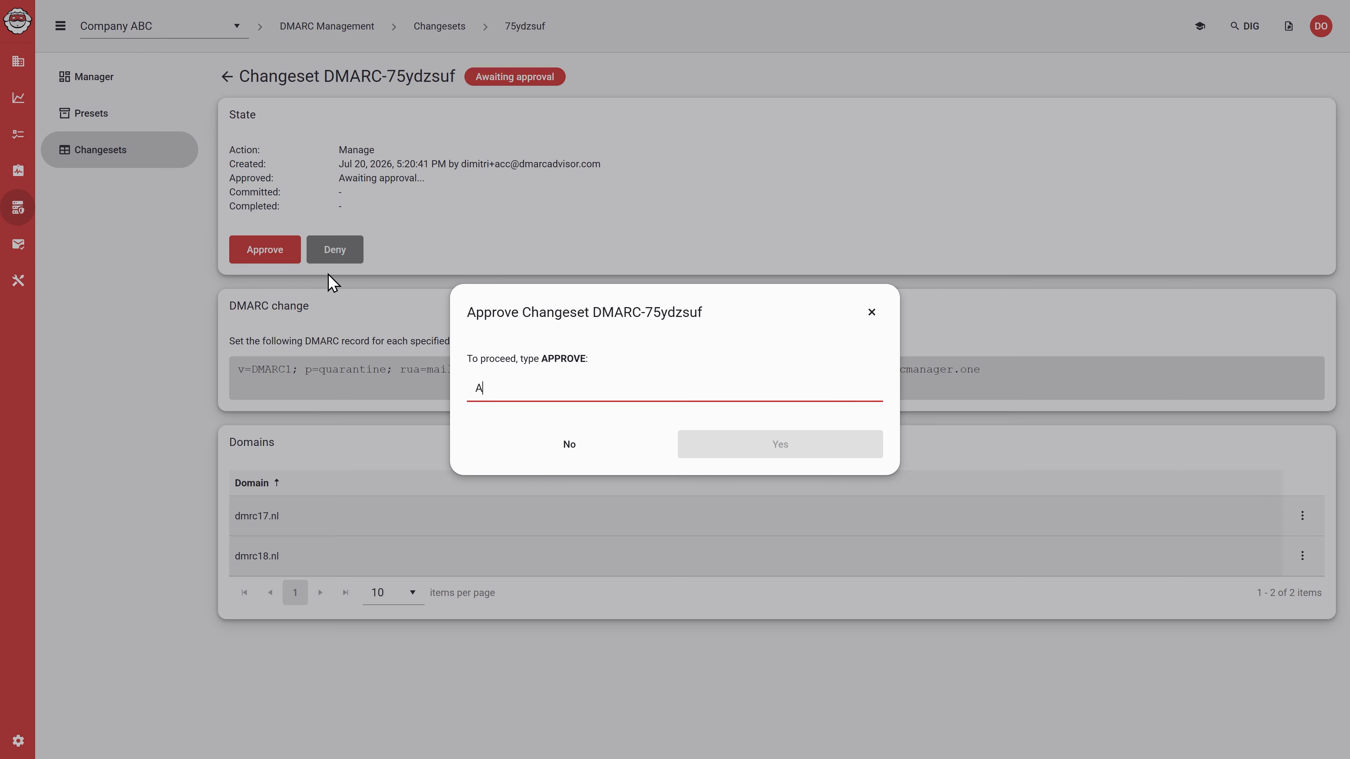
type("PPROVE")
left_click(800, 452)
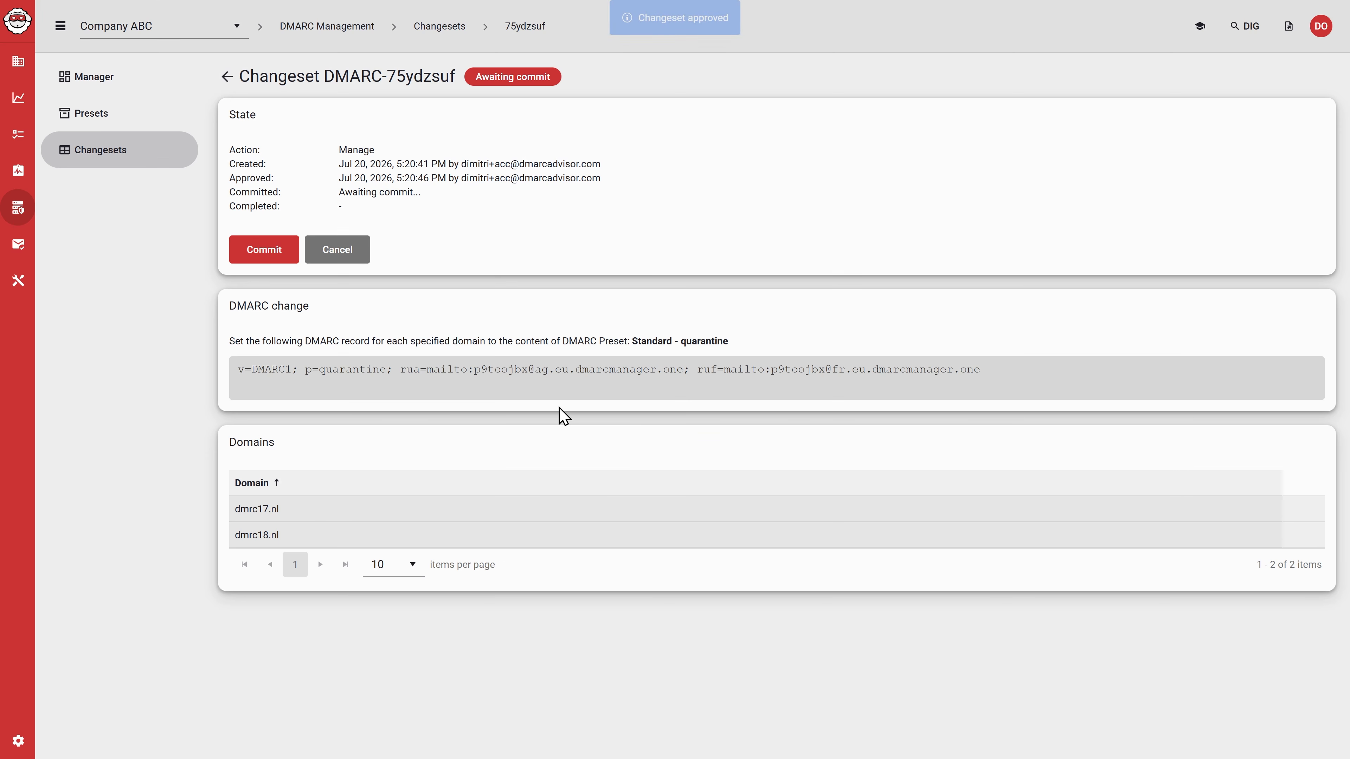
Step: Commit the approved Standard - quarantine changeset, entering COMMIT as the confirmation word
left_click(265, 252)
type("C")
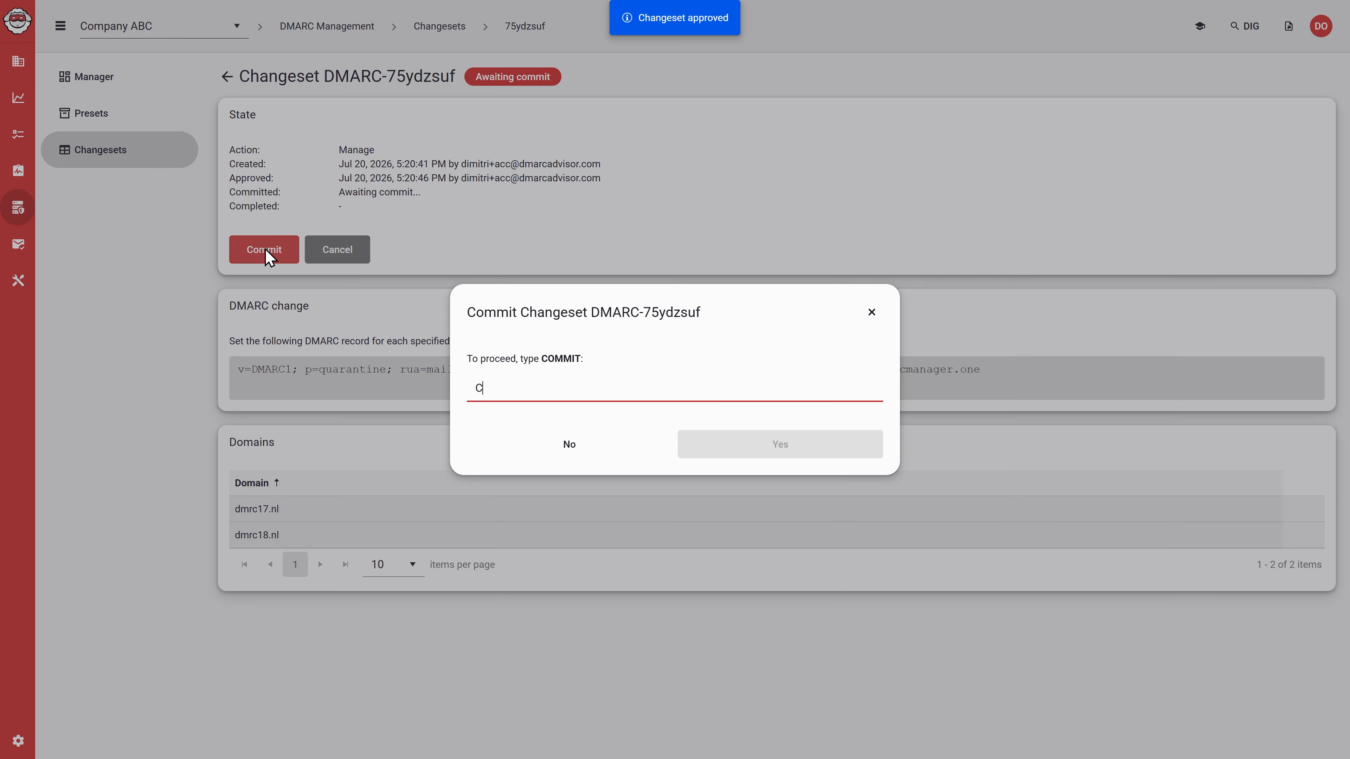
type("OMMIT")
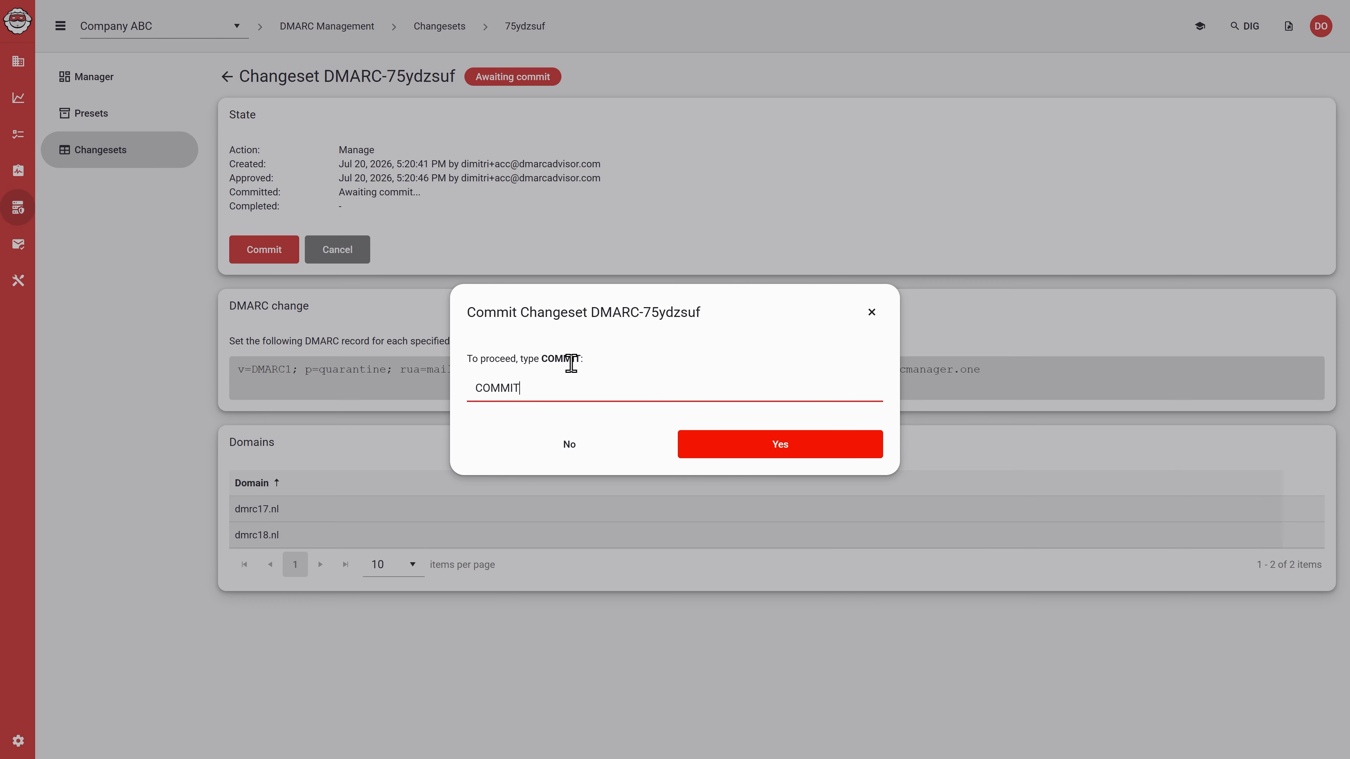
left_click(712, 456)
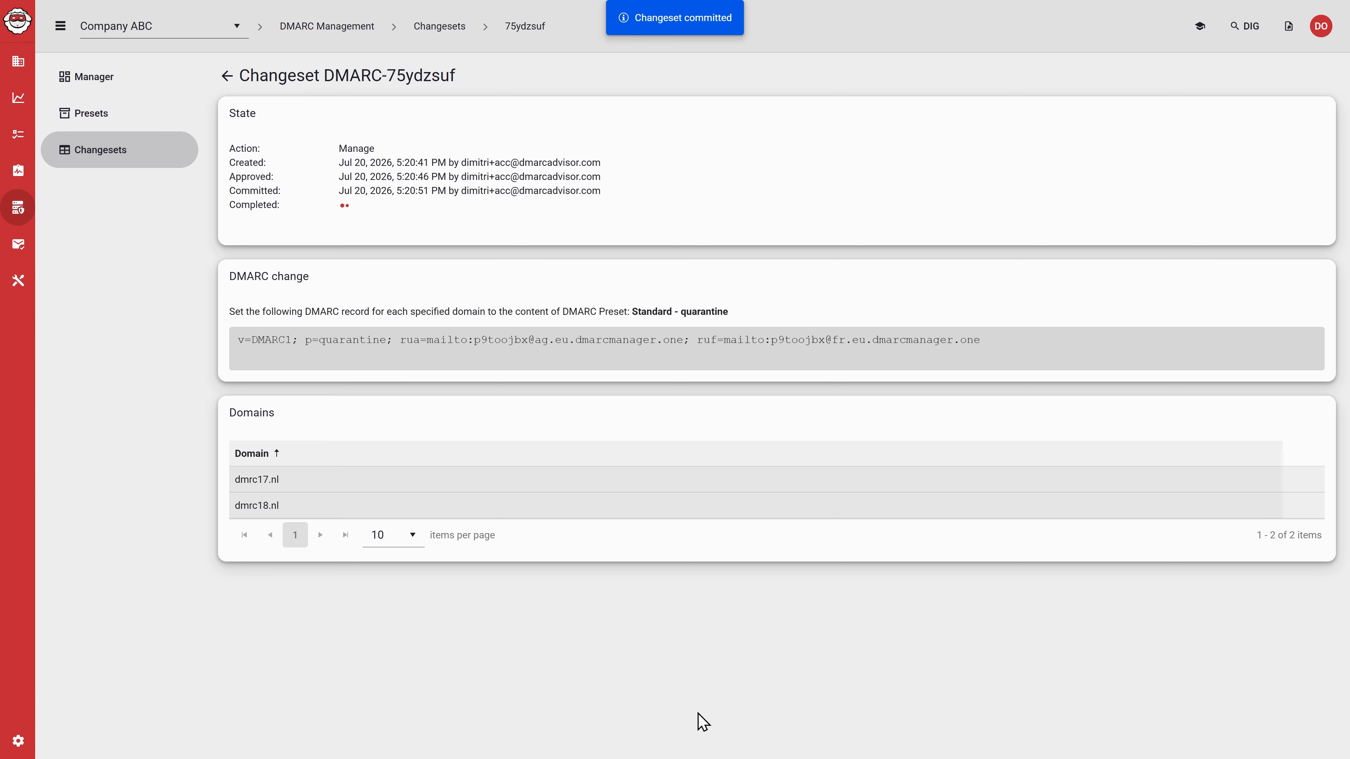
Step: Return to the managed domains list and create a changeset that removes the DMARC presets from dmrc16.nl, dmrc17.nl and dmrc18.nl
left_click(109, 85)
left_click_drag(934, 338, 805, 336)
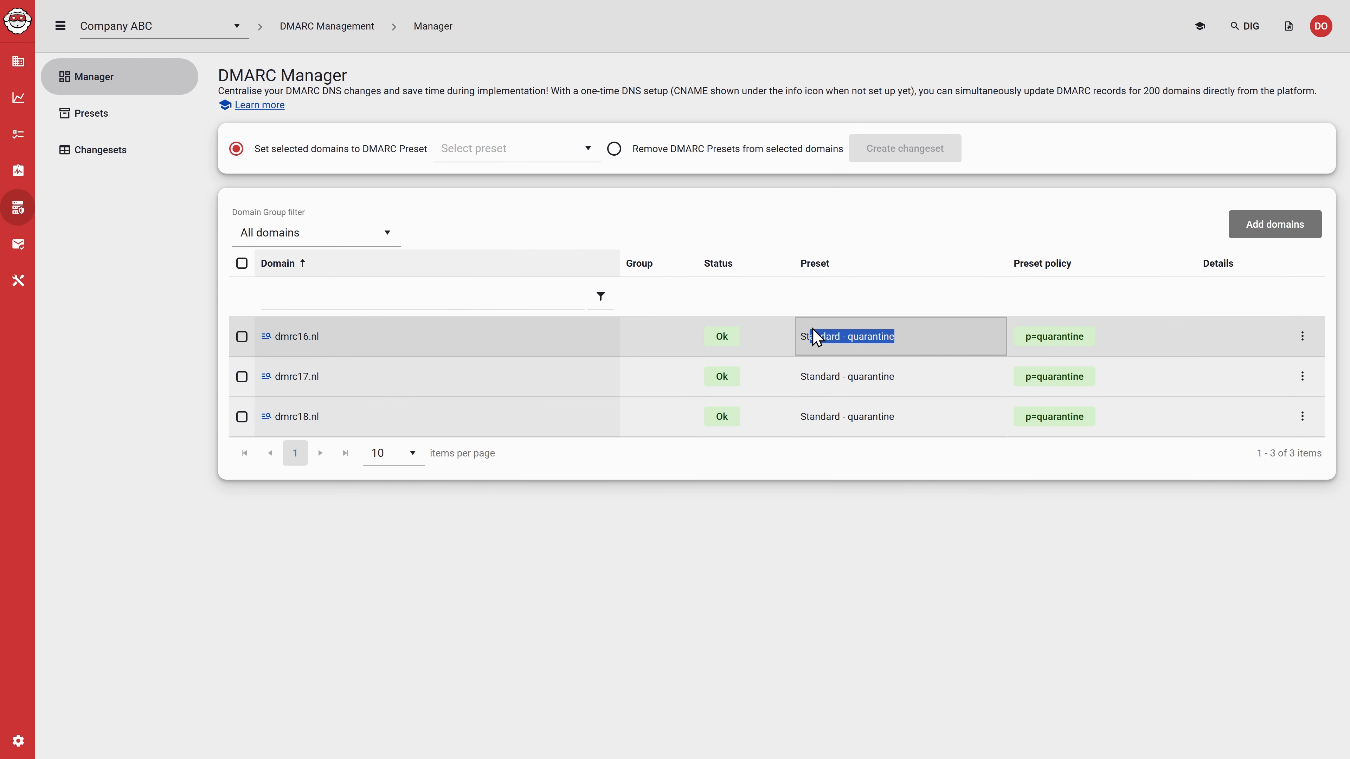
left_click(827, 572)
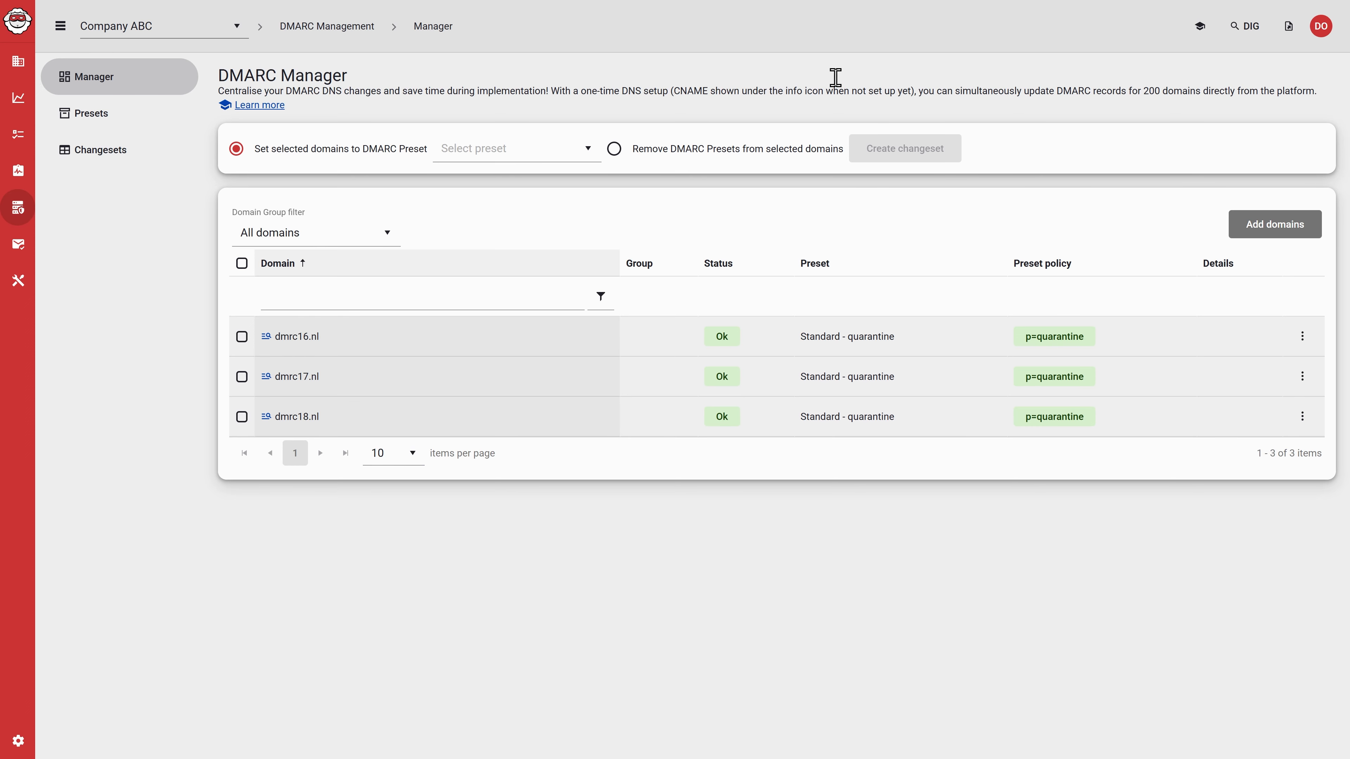
left_click(614, 150)
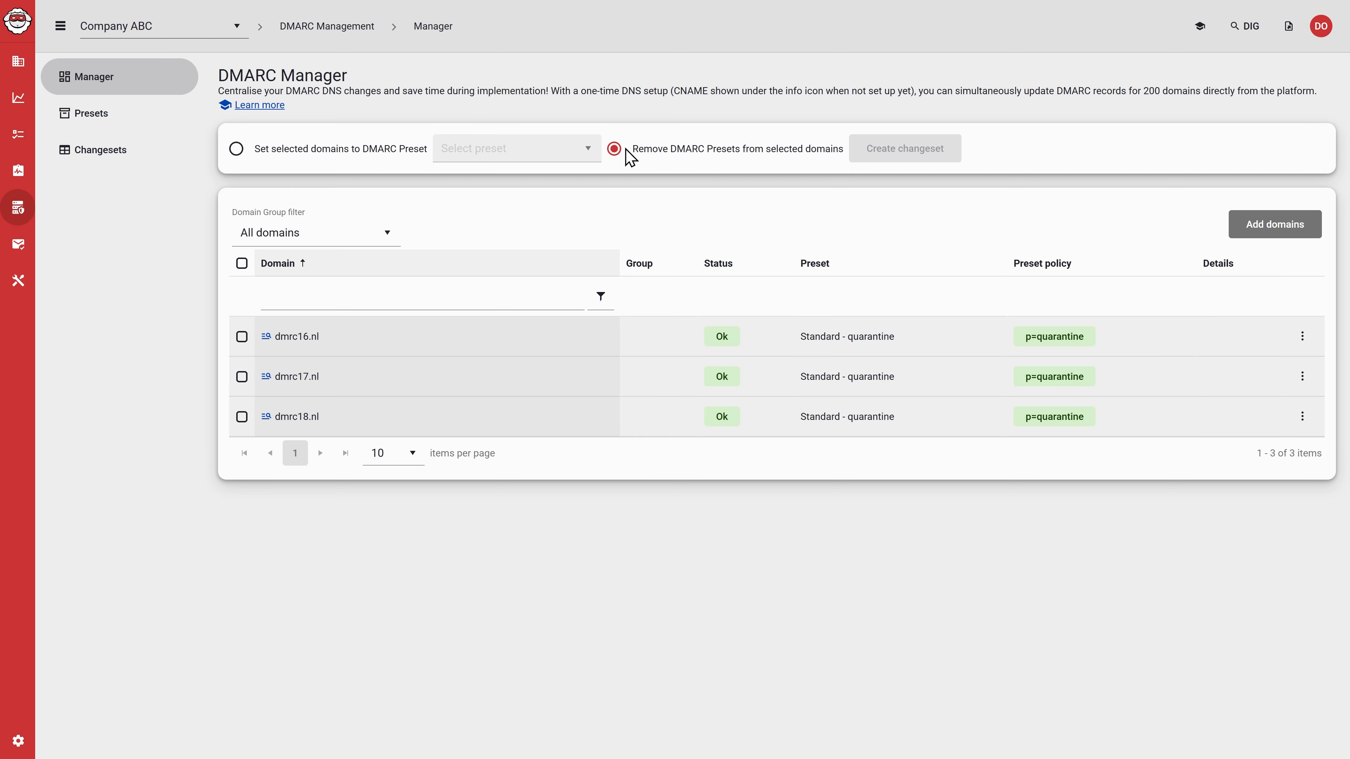
left_click(242, 265)
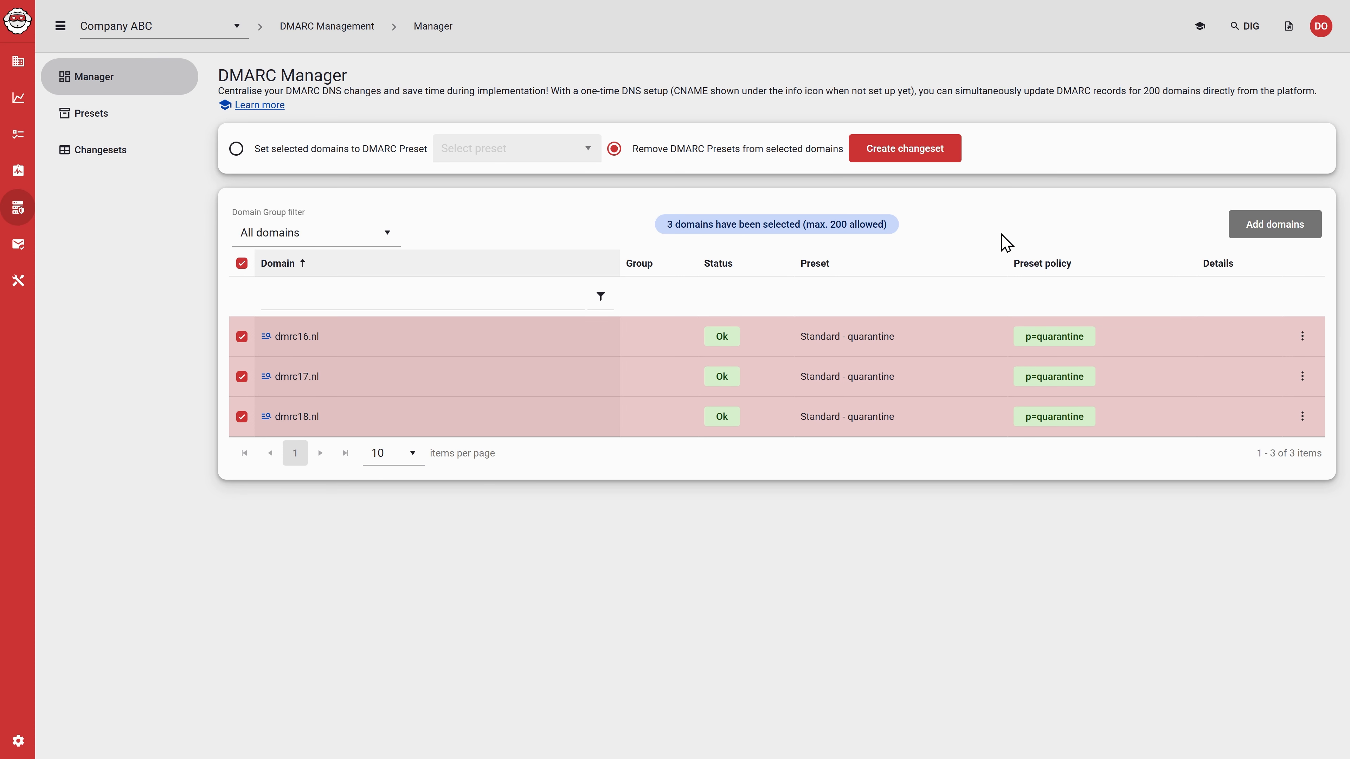
left_click(906, 156)
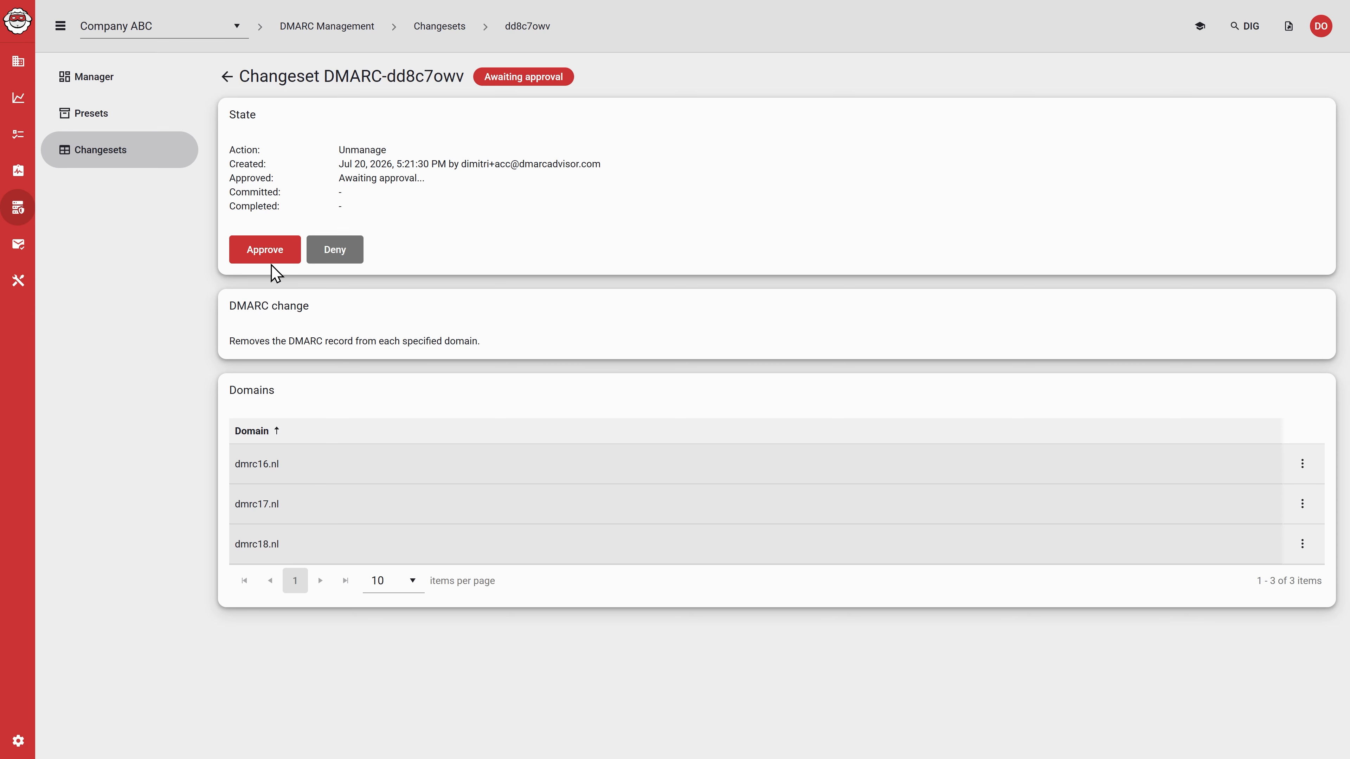
Step: Approve the changeset that removes the DMARC records from the three domains, entering APPROVE as the confirmation word
left_click(265, 249)
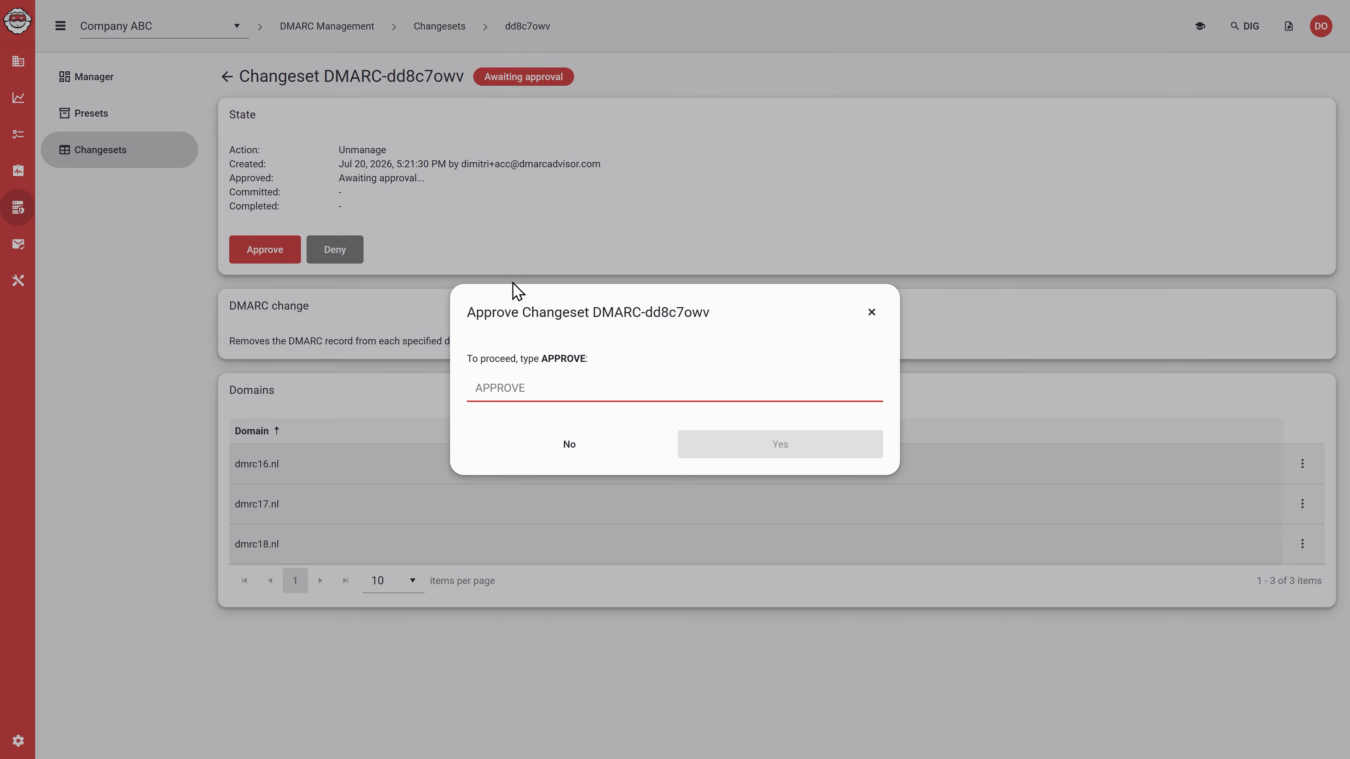
type("SA")
type("PROVE")
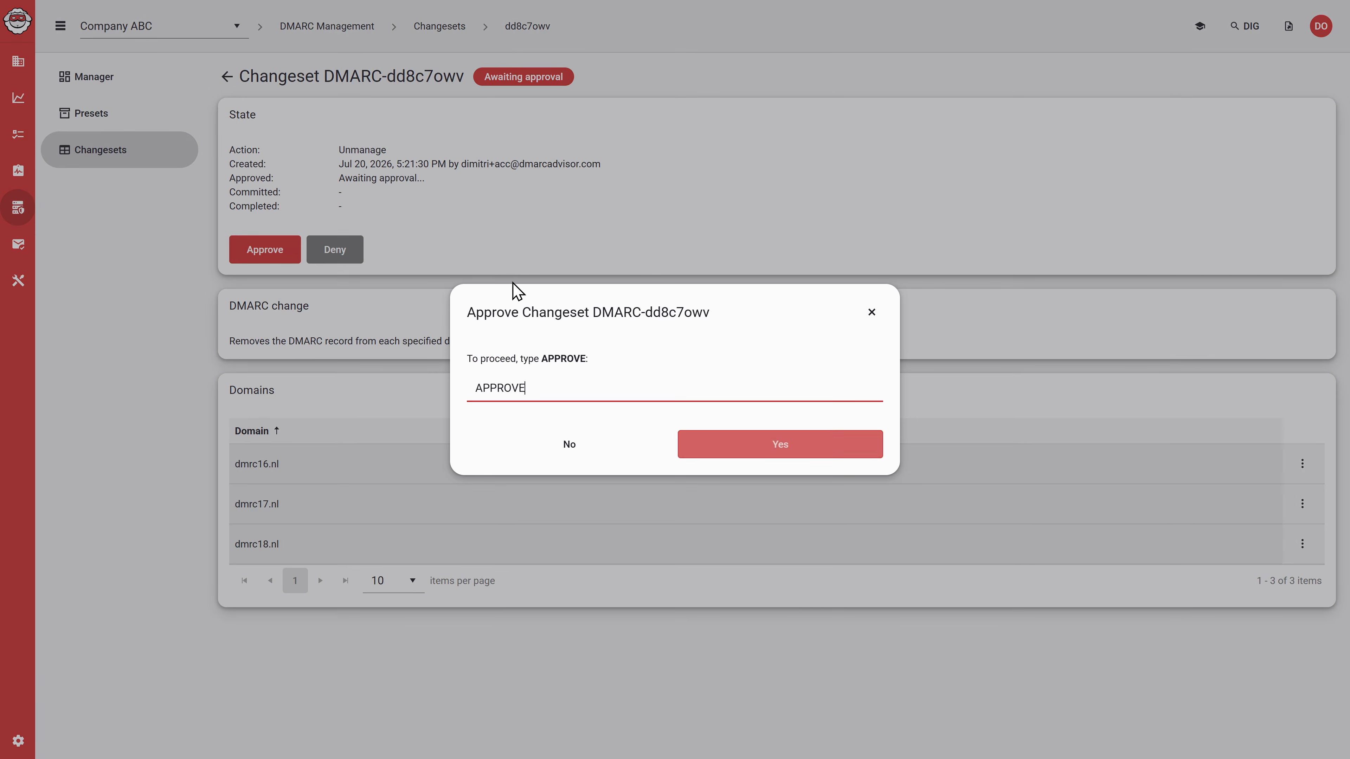
left_click(774, 449)
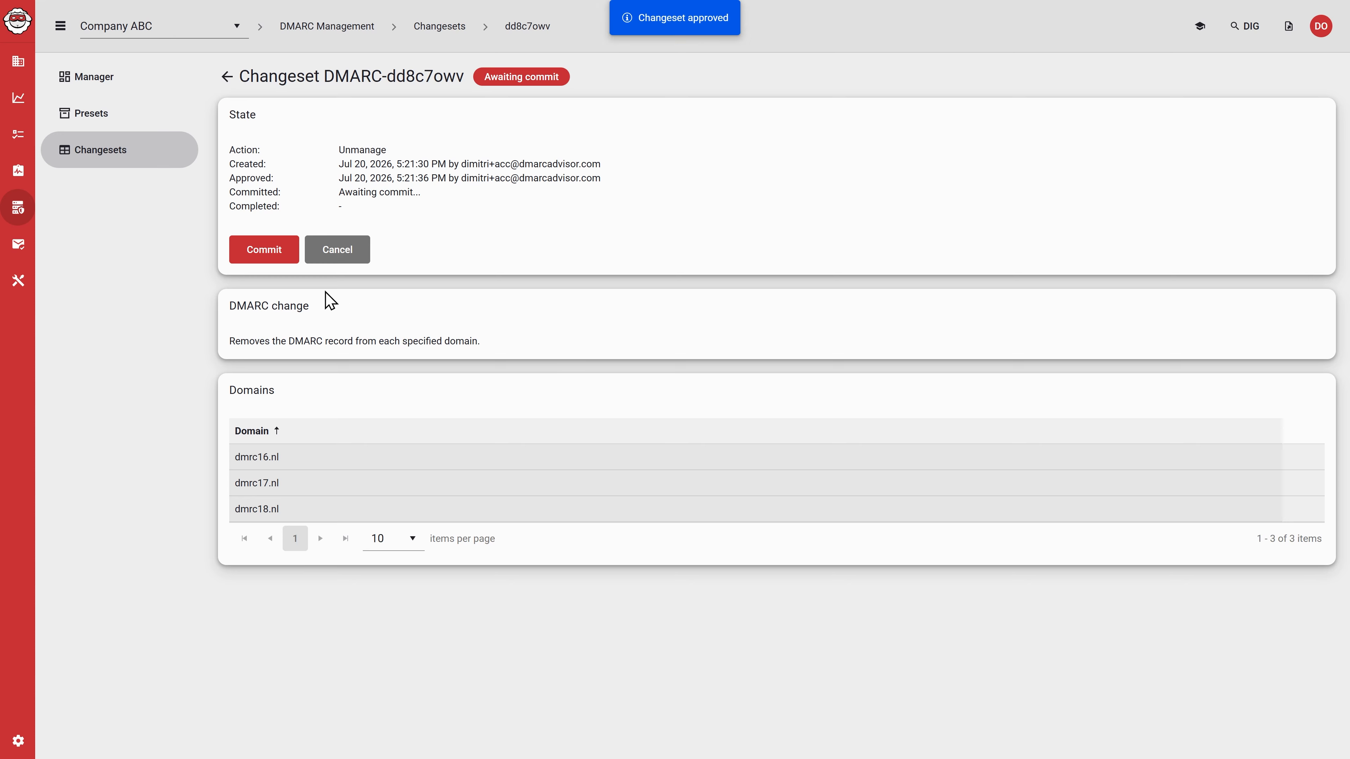
Step: Commit the approved DMARC record removal changeset, entering COMMIT as the confirmation word
left_click(281, 256)
type("COMMIT")
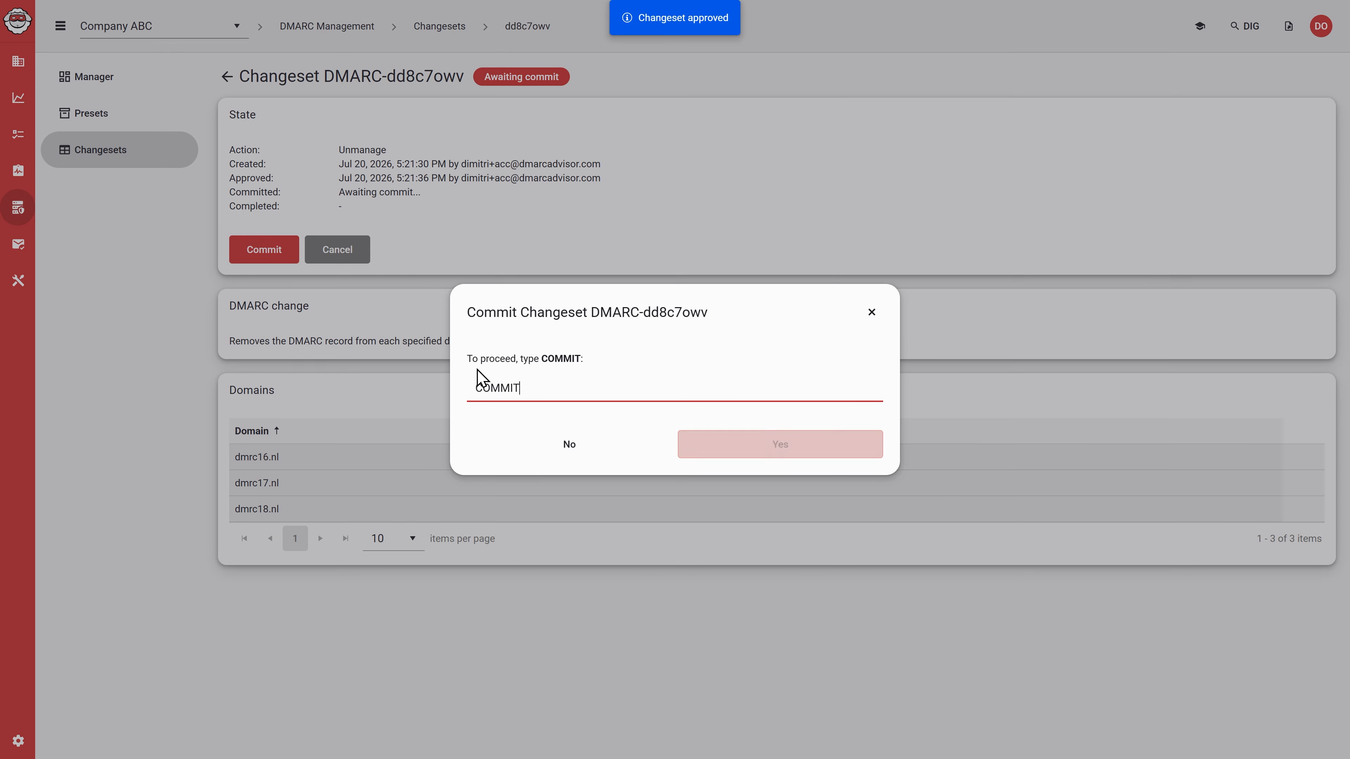
left_click(763, 457)
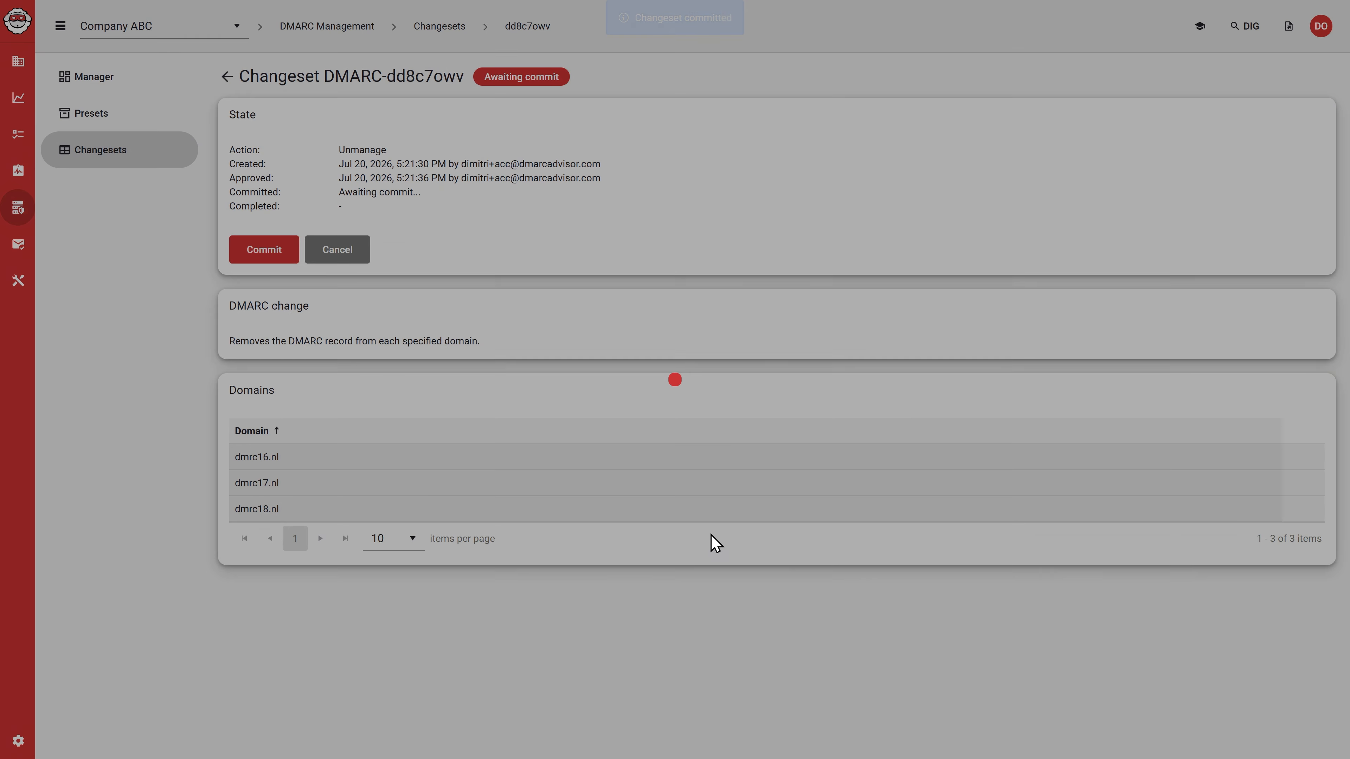